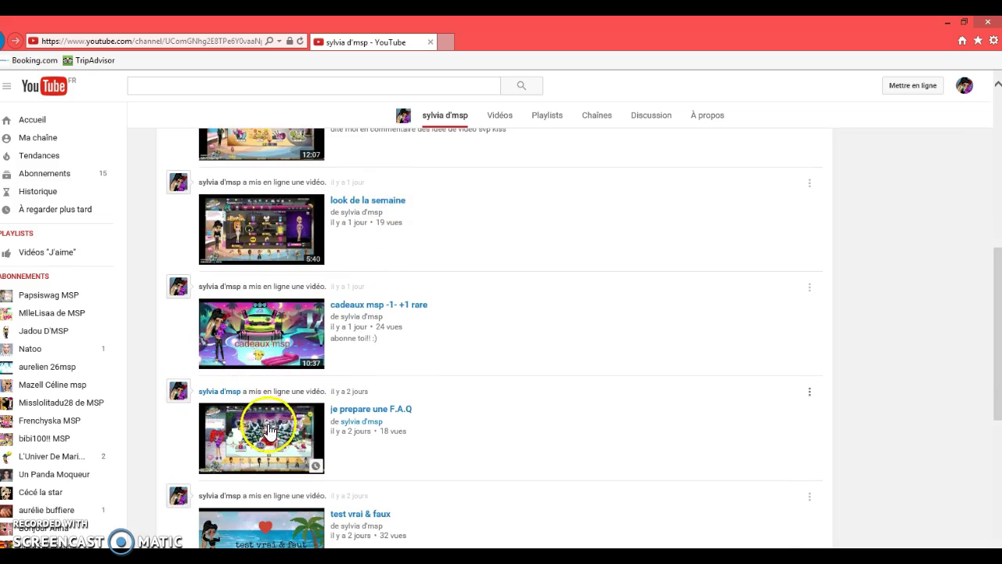
- Look over the channel's uploaded videos, banner and profile picture
{"action": "left_click_drag", "start_coordinate": [321, 462], "coordinate": [355, 447]}
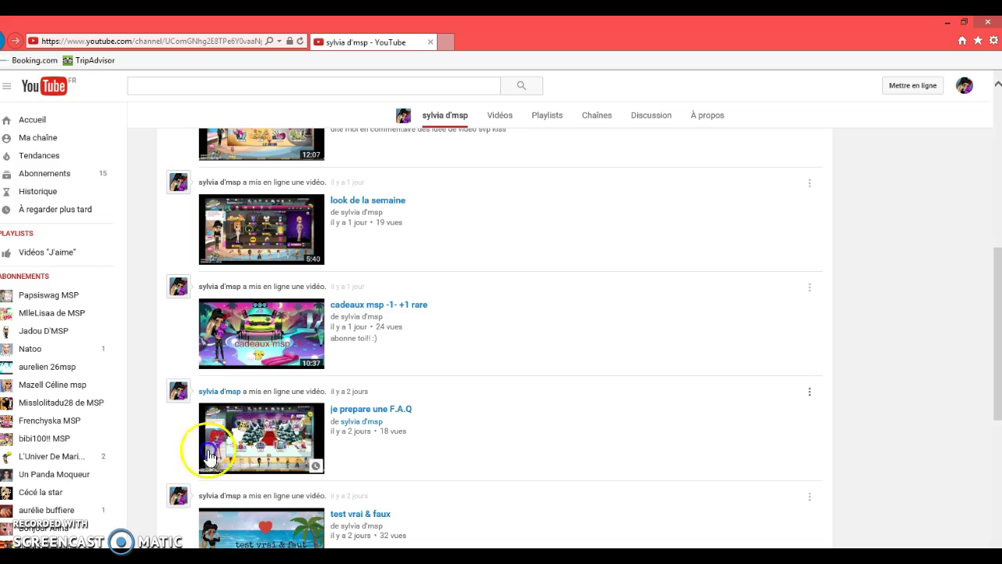
{"action": "scroll", "coordinate": [347, 454], "scroll_direction": "up", "scroll_amount": 5}
{"action": "scroll", "coordinate": [357, 364], "scroll_direction": "up", "scroll_amount": 1}
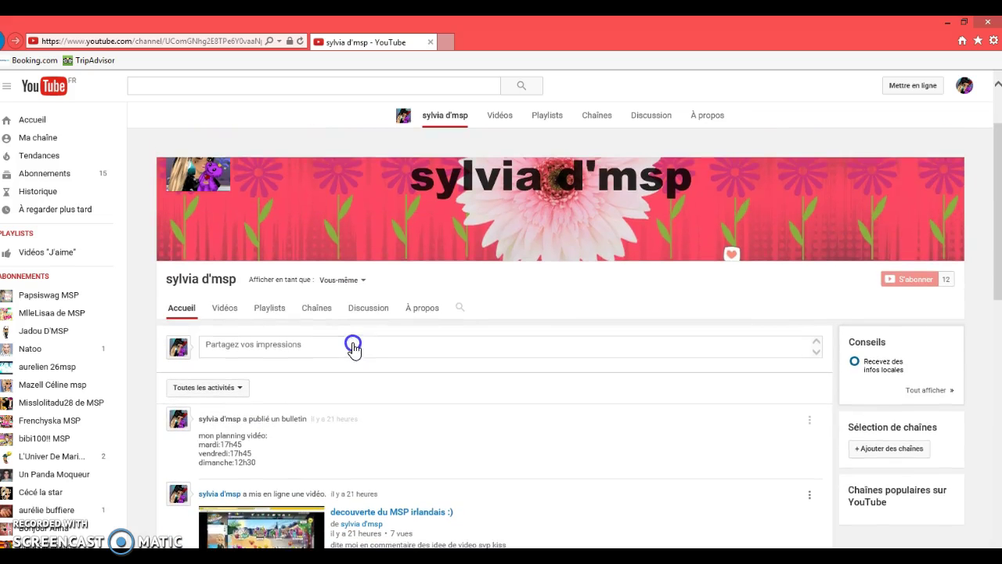
{"action": "mouse_move", "coordinate": [710, 172]}
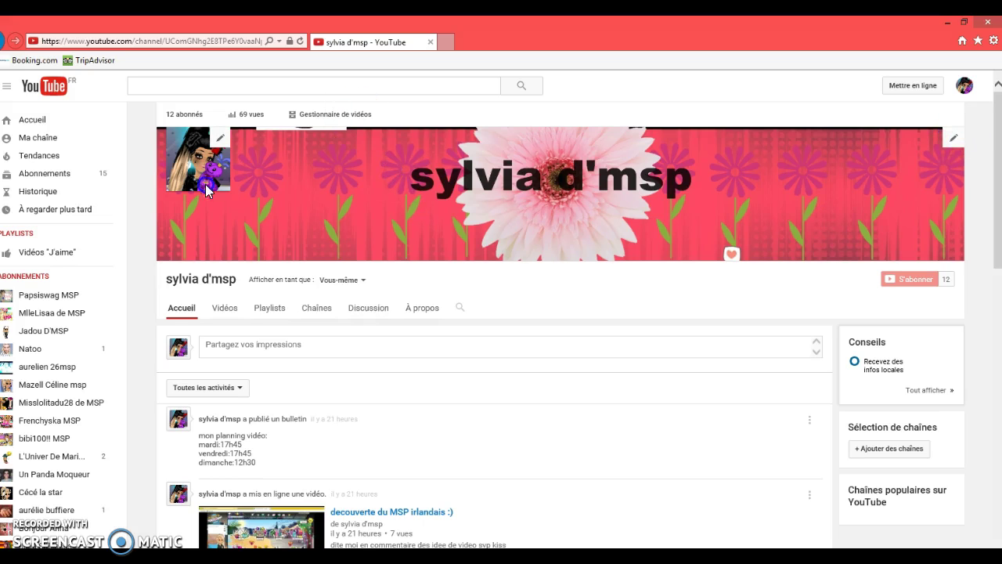
{"action": "left_click", "coordinate": [710, 98]}
{"action": "left_click", "coordinate": [317, 243]}
{"action": "left_click", "coordinate": [367, 145]}
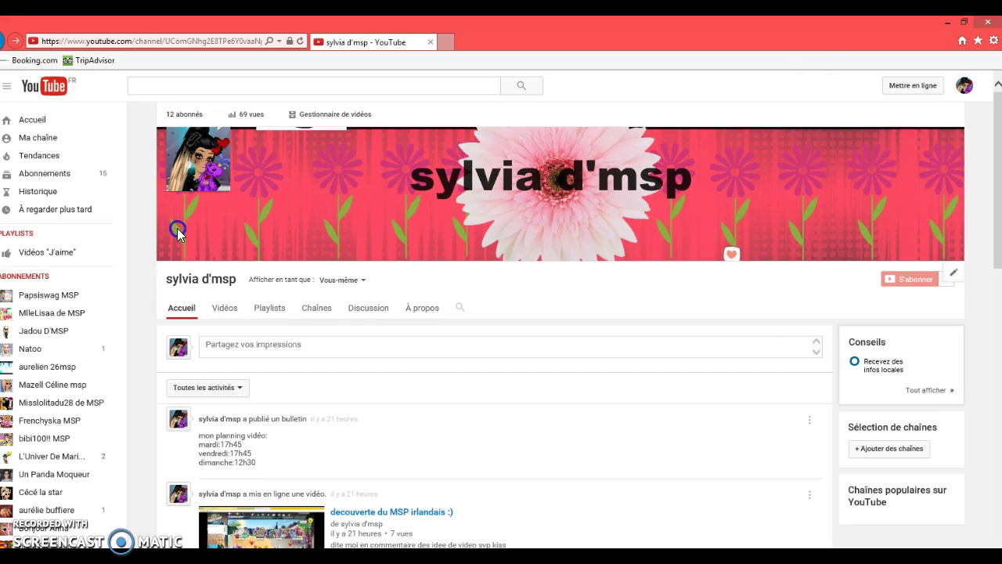
{"action": "left_click", "coordinate": [271, 494]}
{"action": "left_click", "coordinate": [383, 523]}
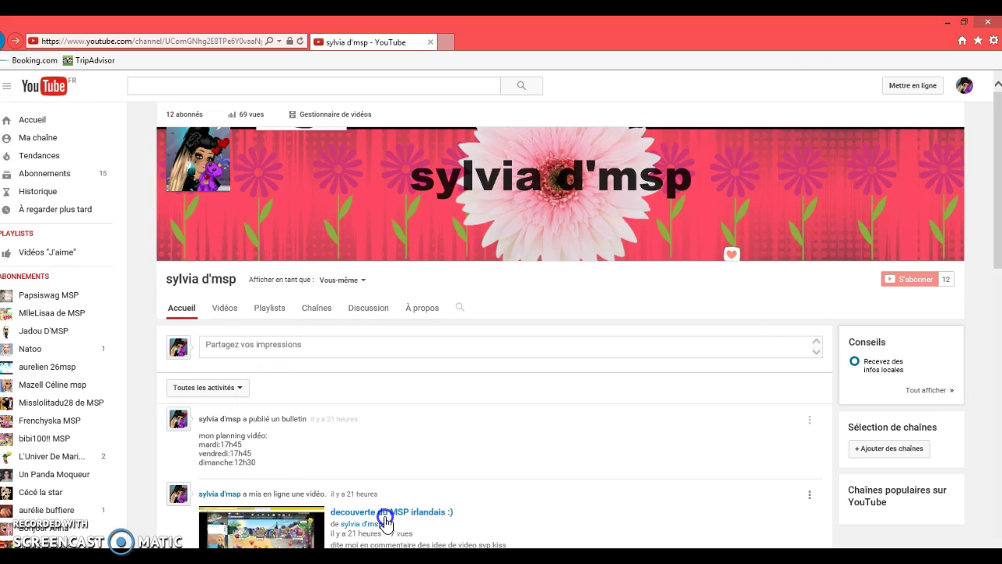
- Open the channel's video manager and view the channel's status and features page
{"action": "left_click", "coordinate": [47, 137]}
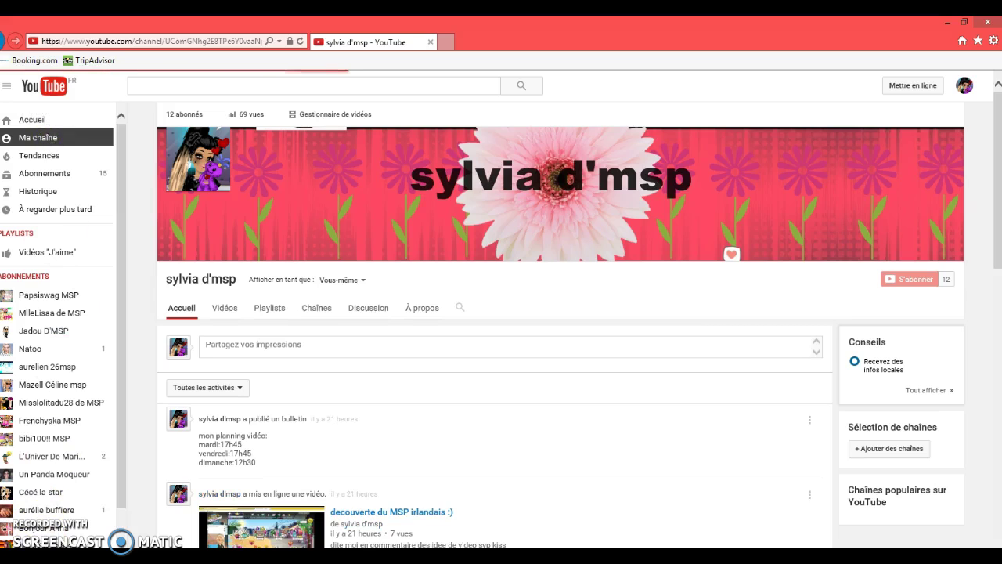
{"action": "left_click", "coordinate": [341, 115]}
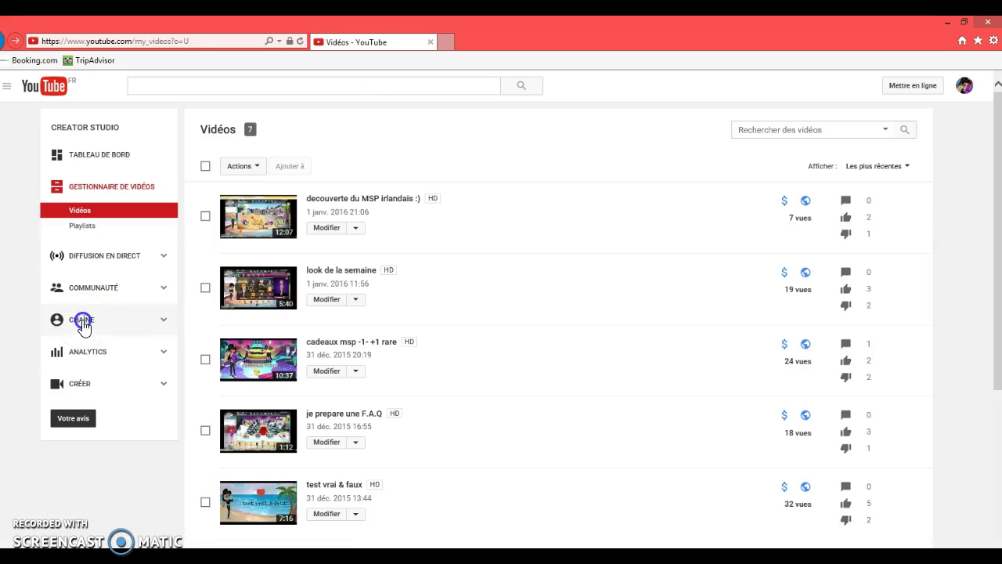
{"action": "left_click", "coordinate": [82, 321]}
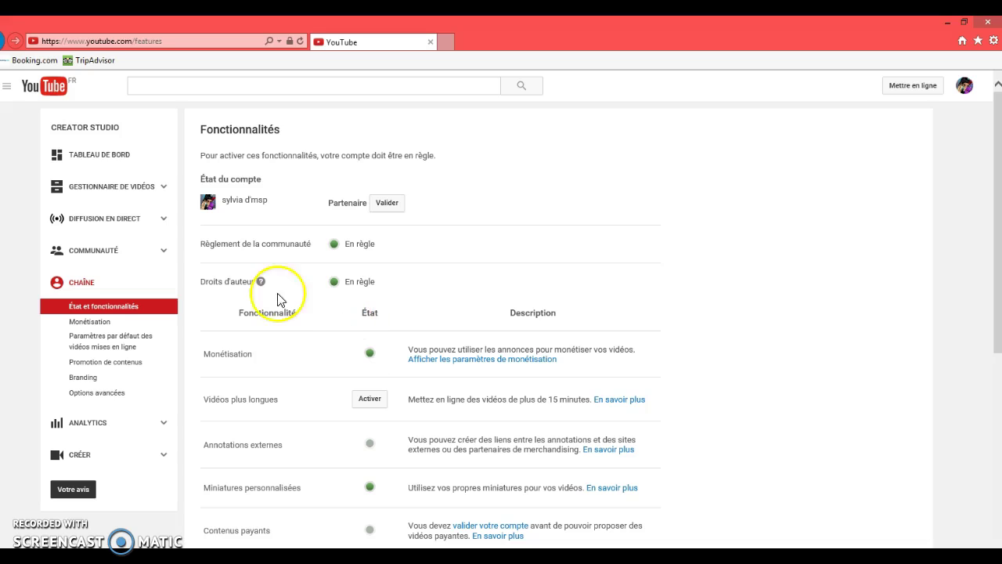
- Open the "look de la semaine" video's settings, bring up the custom thumbnail file chooser and dismiss it
{"action": "left_click", "coordinate": [123, 190]}
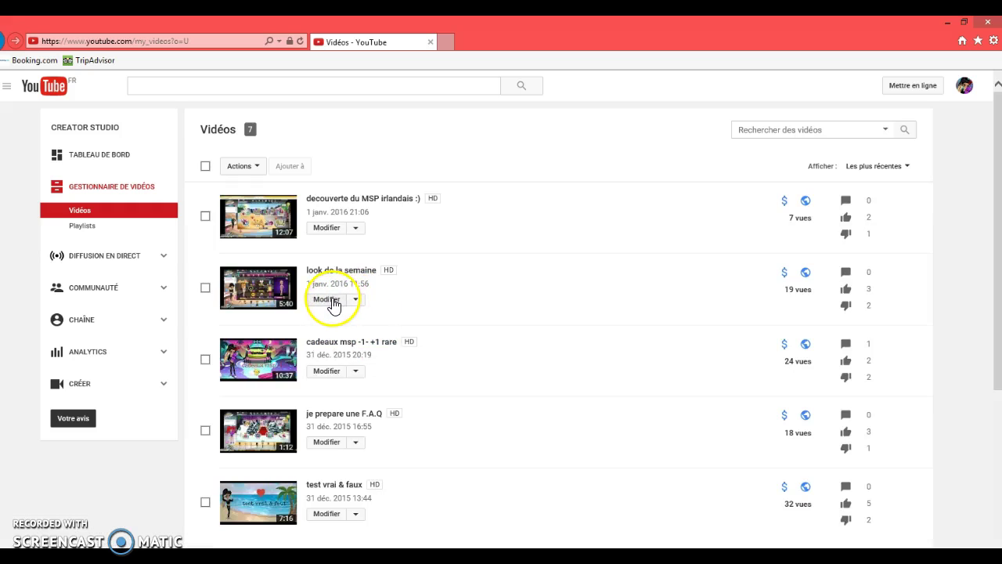
{"action": "left_click", "coordinate": [330, 303]}
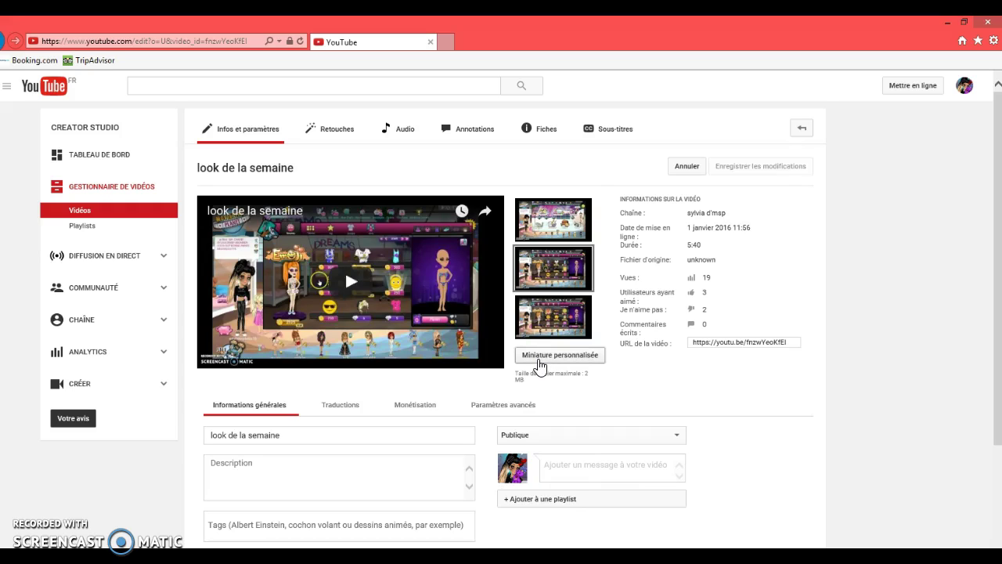
{"action": "left_click", "coordinate": [538, 360]}
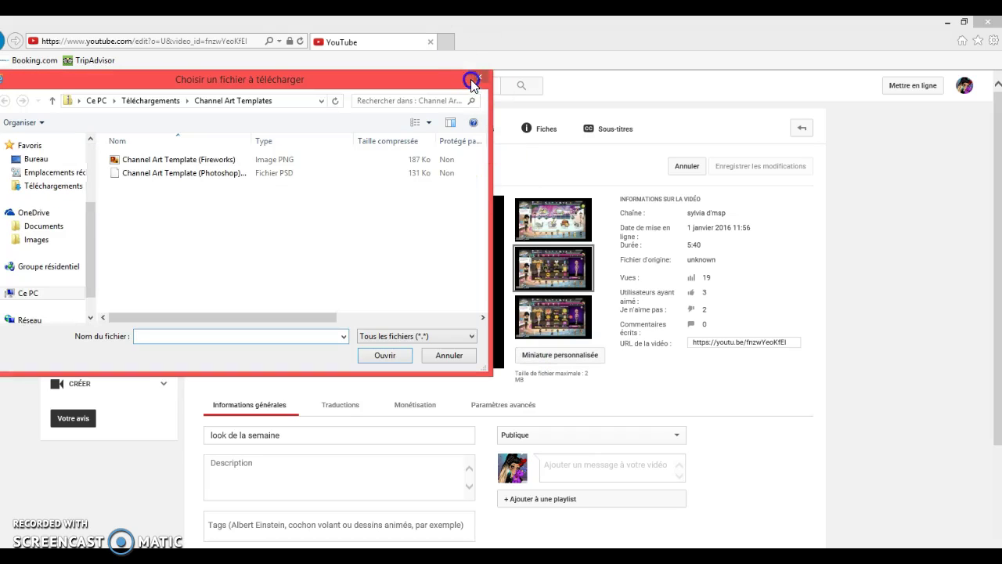
{"action": "scroll", "coordinate": [67, 154], "scroll_direction": "down", "scroll_amount": 3}
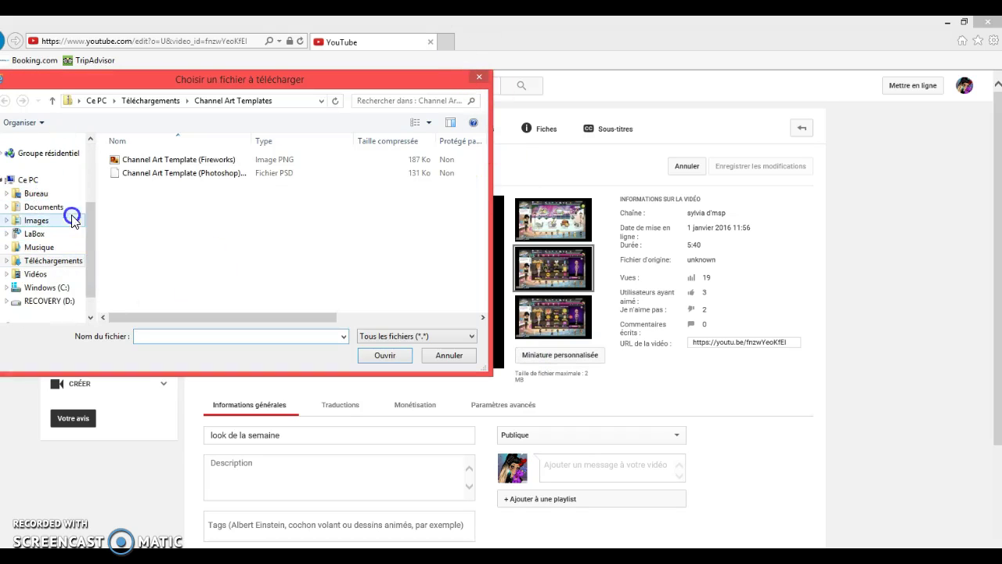
{"action": "left_click", "coordinate": [481, 79]}
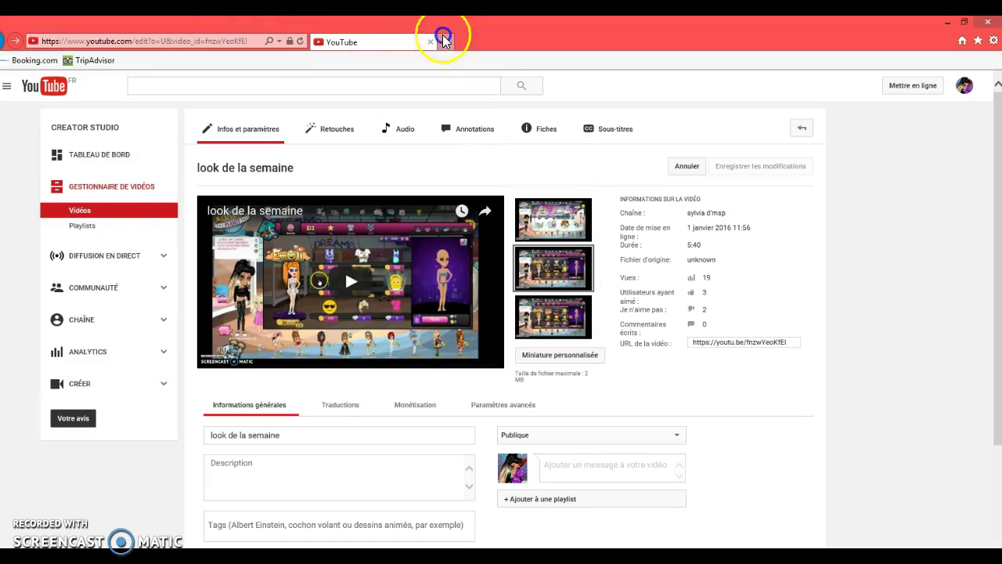
- Return to the channel page, choose to modify the channel illustration, and open the help article on creating channel art
{"action": "left_click", "coordinate": [48, 94]}
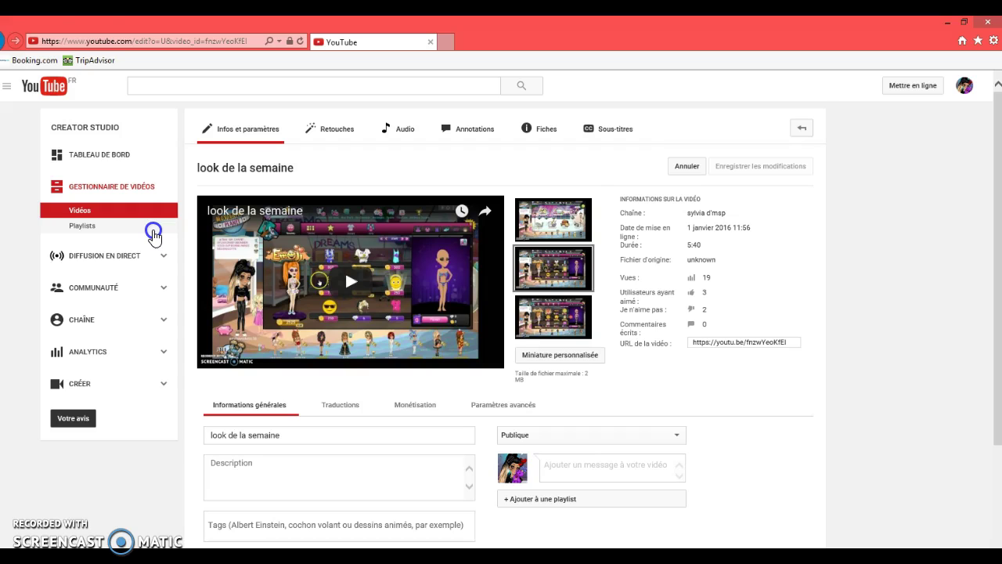
{"action": "left_click", "coordinate": [58, 90]}
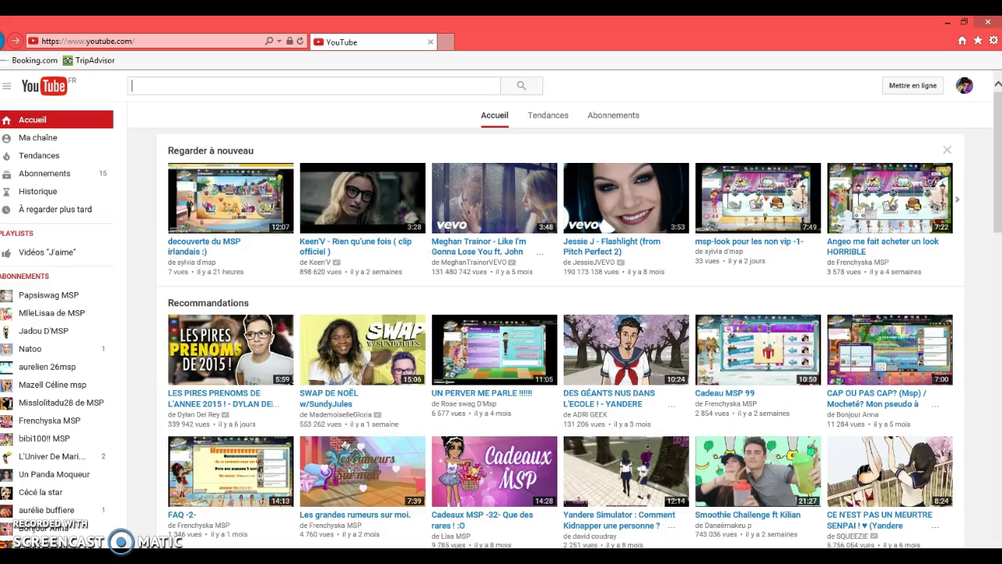
{"action": "left_click", "coordinate": [39, 138]}
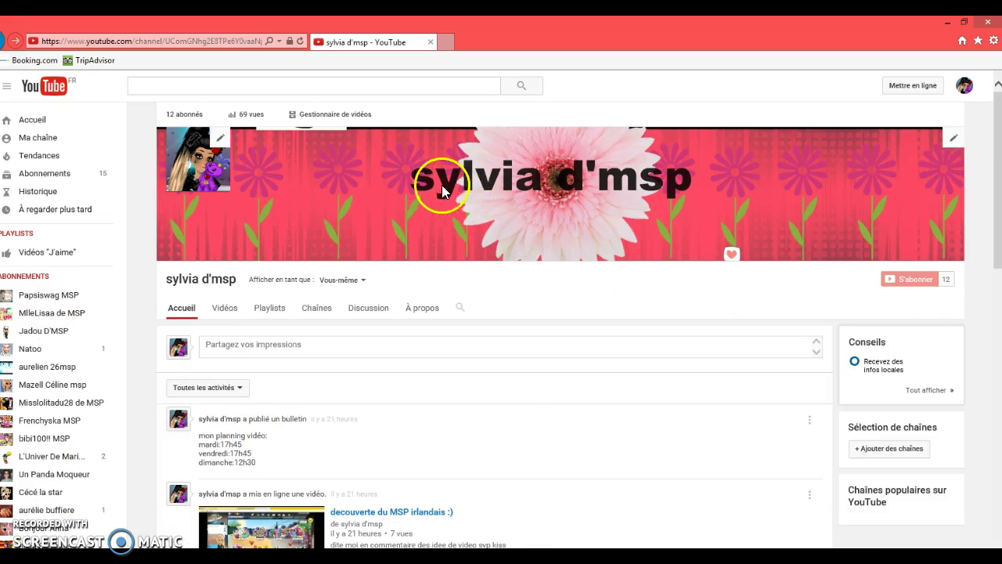
{"action": "left_click", "coordinate": [953, 139]}
{"action": "left_click", "coordinate": [916, 177]}
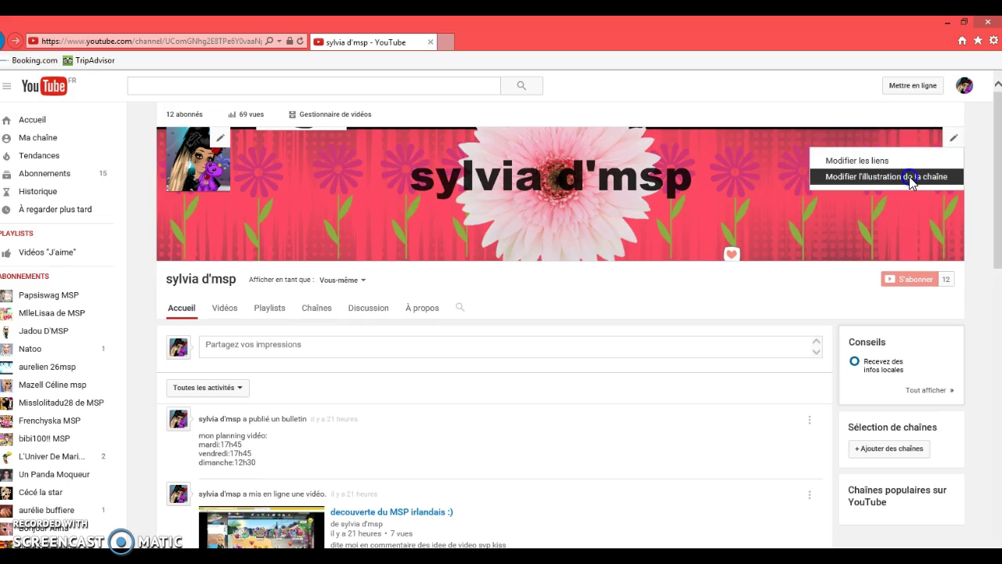
{"action": "left_click", "coordinate": [909, 176]}
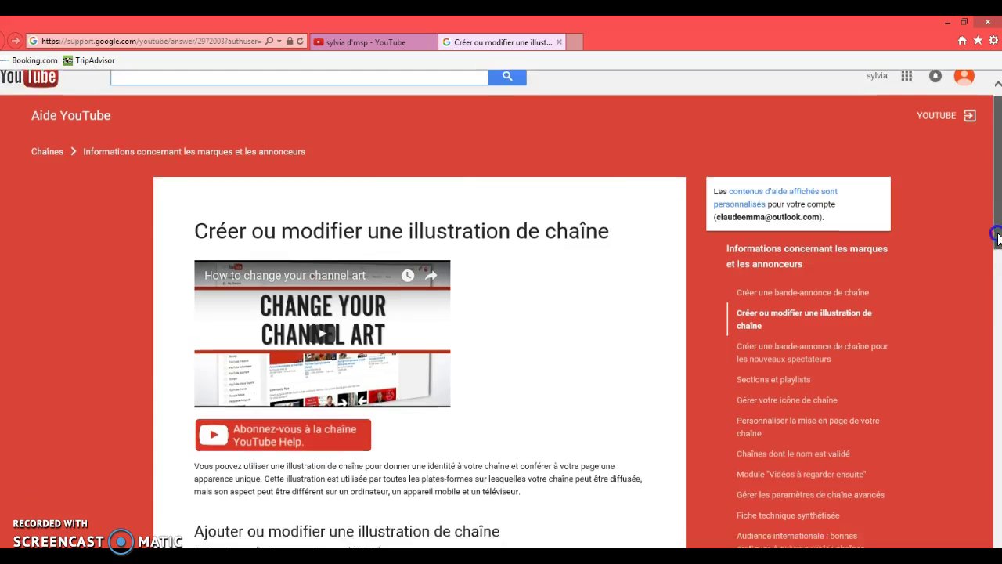
- Examine the help article's image size guidelines and Channel Art Templates download link, and close the article
{"action": "scroll", "coordinate": [419, 313], "scroll_direction": "down", "scroll_amount": 5}
{"action": "left_click", "coordinate": [388, 469]}
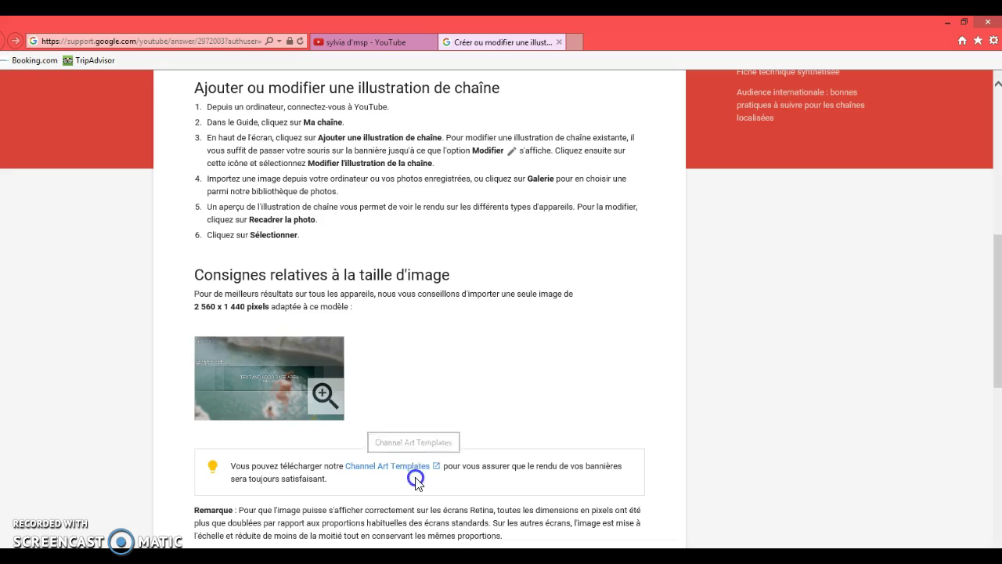
{"action": "left_click", "coordinate": [385, 472]}
{"action": "scroll", "coordinate": [330, 487], "scroll_direction": "up", "scroll_amount": 6}
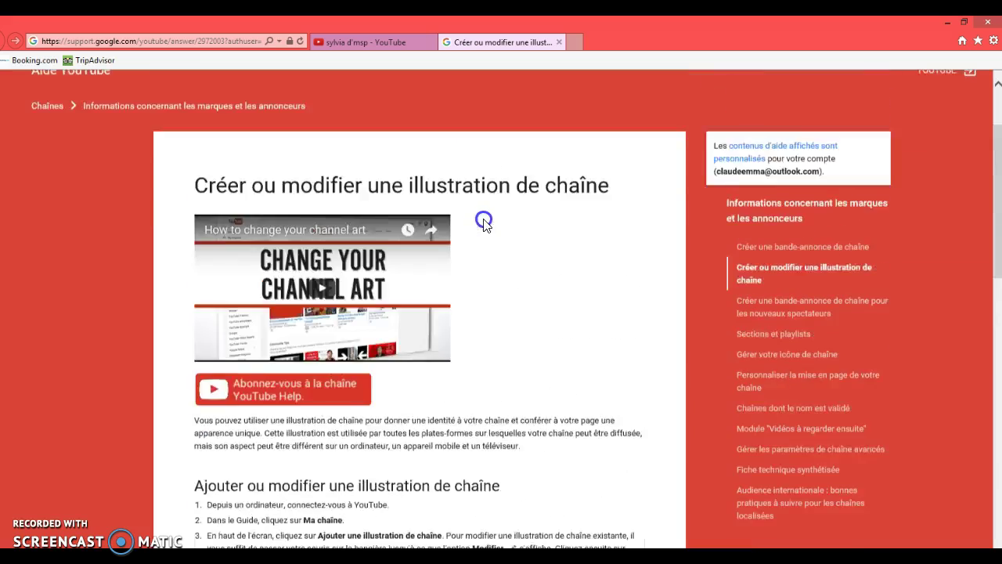
{"action": "left_click", "coordinate": [647, 44]}
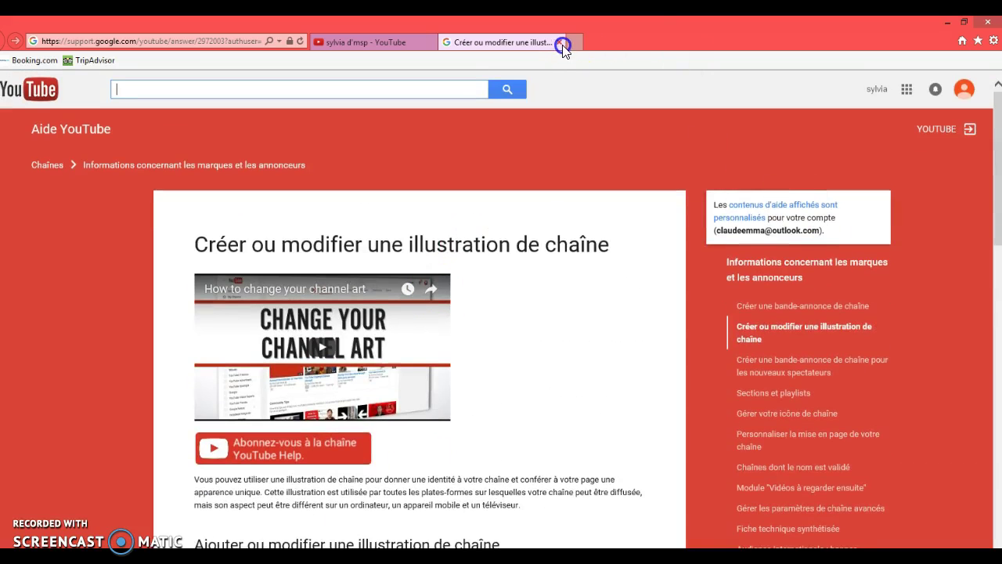
{"action": "scroll", "coordinate": [372, 429], "scroll_direction": "down", "scroll_amount": 6}
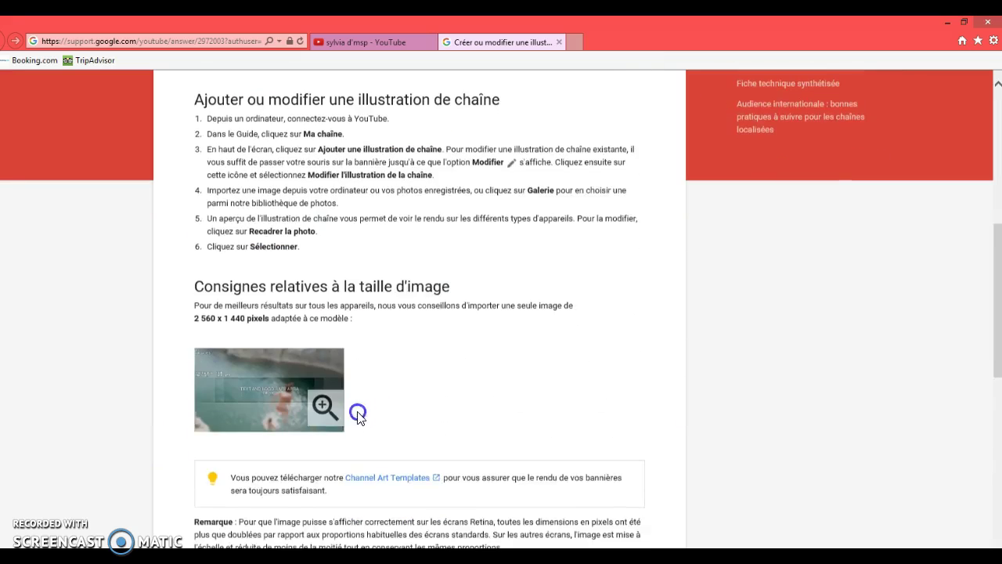
{"action": "scroll", "coordinate": [368, 439], "scroll_direction": "down", "scroll_amount": 1}
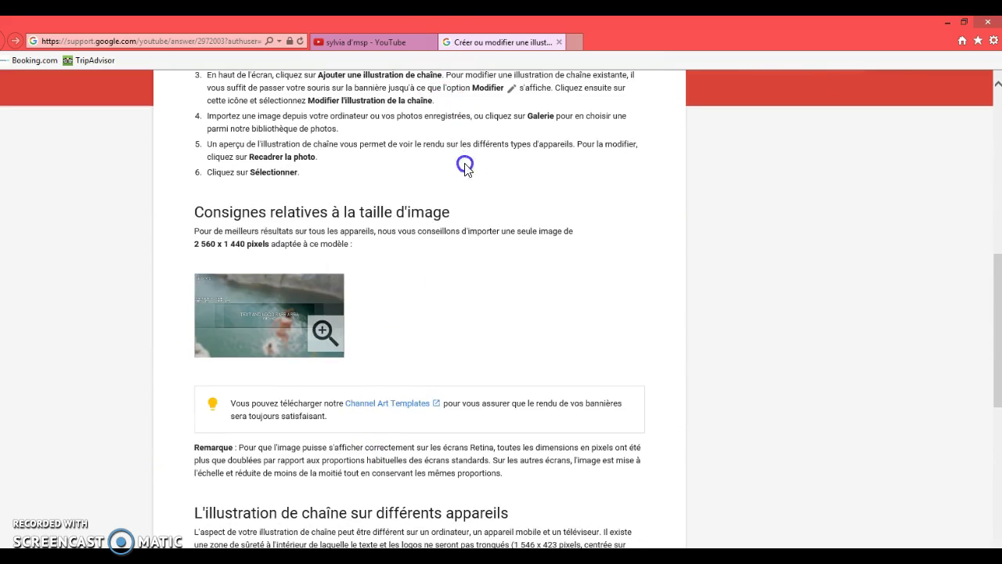
{"action": "scroll", "coordinate": [465, 164], "scroll_direction": "up", "scroll_amount": 9}
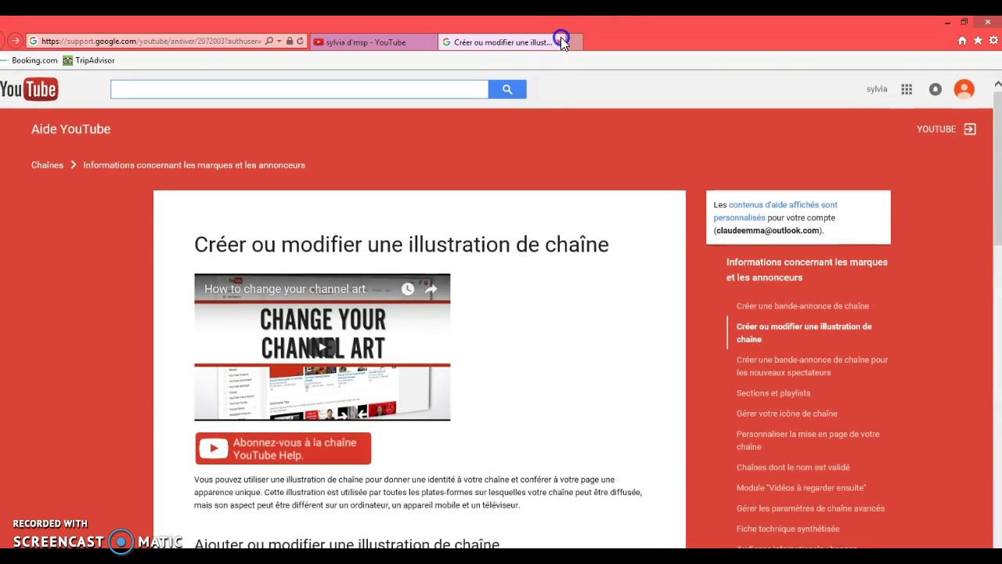
{"action": "left_click", "coordinate": [561, 43]}
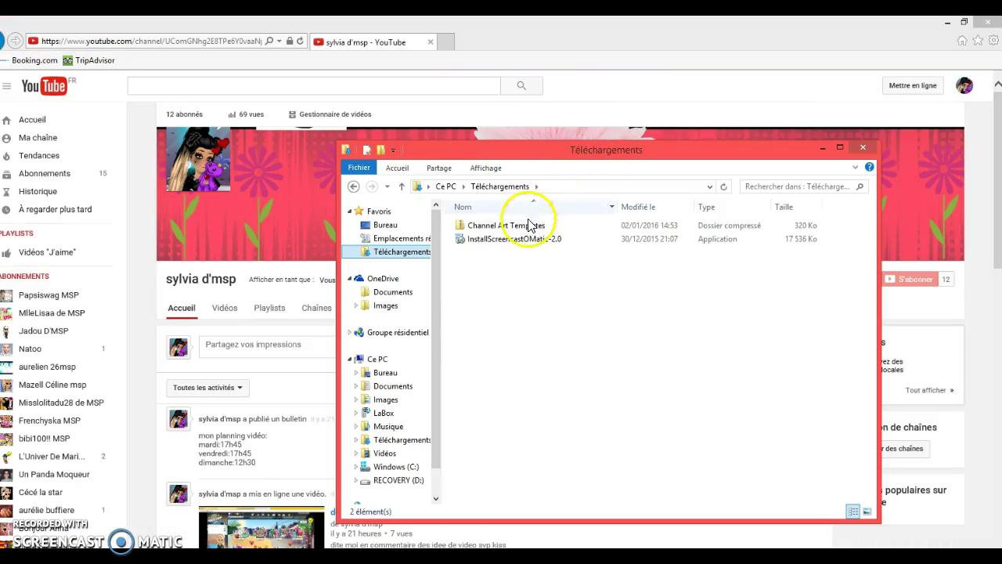
- Locate the Channel Art Templates archive in the Téléchargements folder and close the file window
{"action": "left_click", "coordinate": [513, 227]}
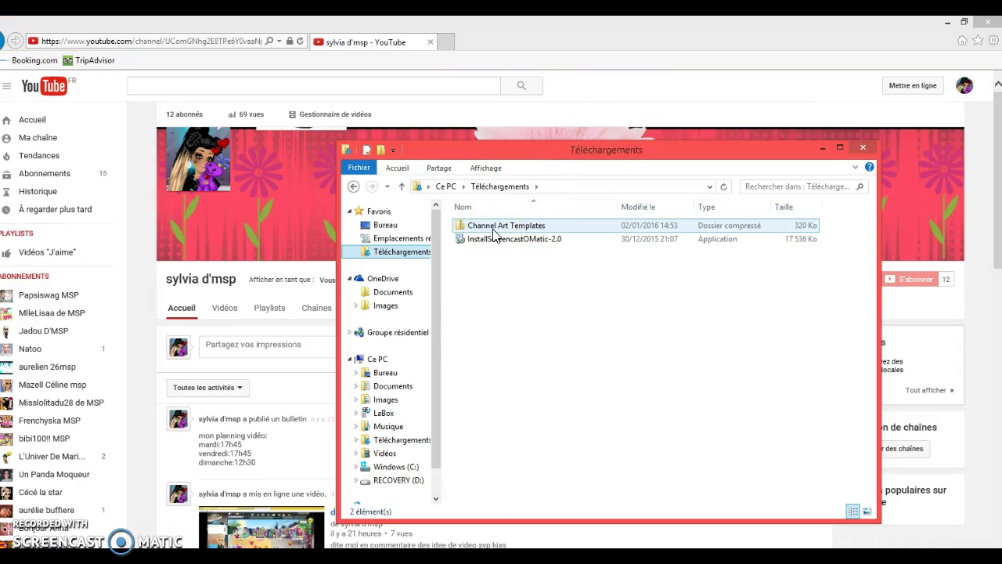
{"action": "left_click", "coordinate": [560, 239]}
{"action": "left_click", "coordinate": [498, 227]}
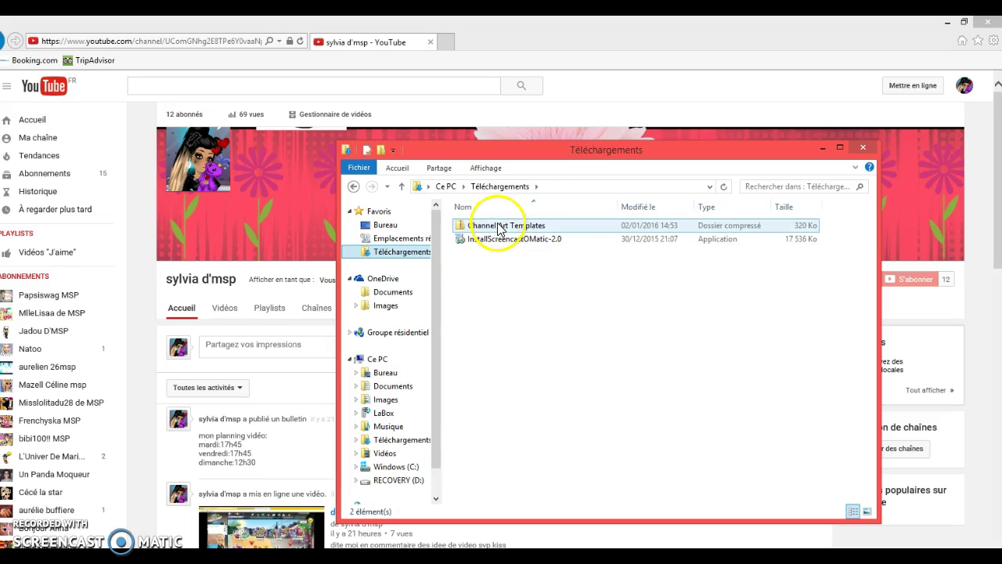
{"action": "left_click", "coordinate": [862, 148]}
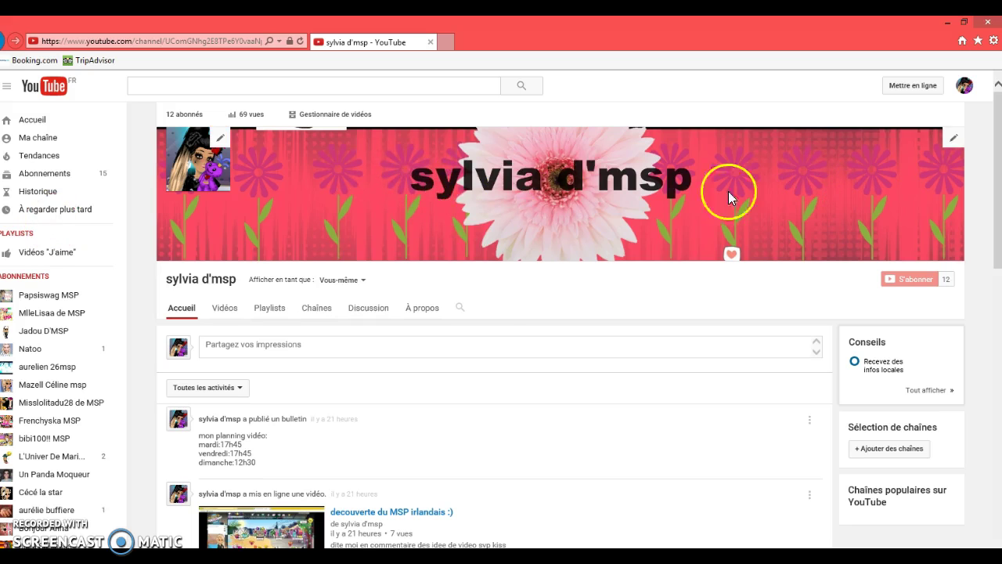
{"action": "scroll", "coordinate": [450, 317], "scroll_direction": "down", "scroll_amount": 3}
{"action": "scroll", "coordinate": [291, 418], "scroll_direction": "down", "scroll_amount": 2}
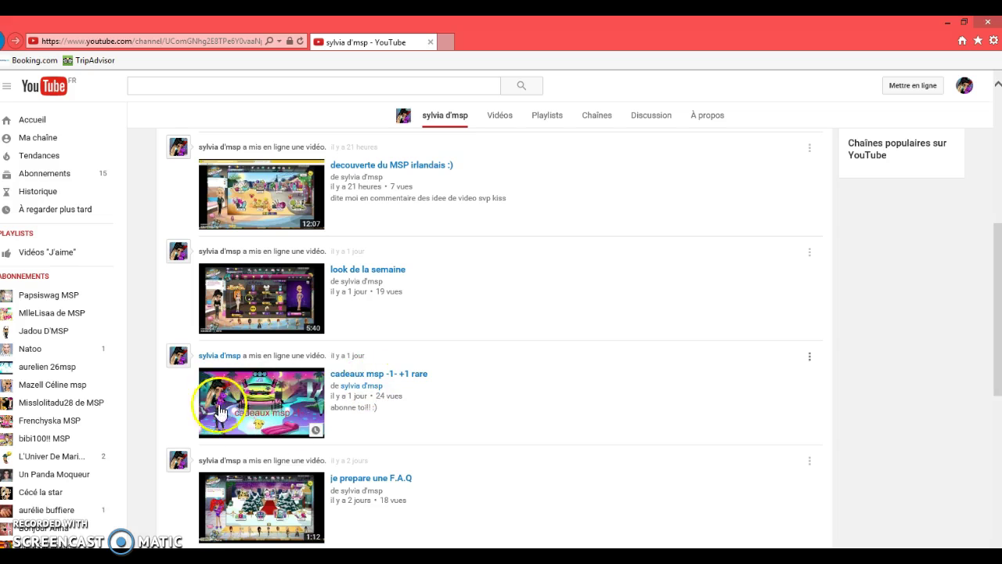
{"action": "scroll", "coordinate": [341, 411], "scroll_direction": "up", "scroll_amount": 6}
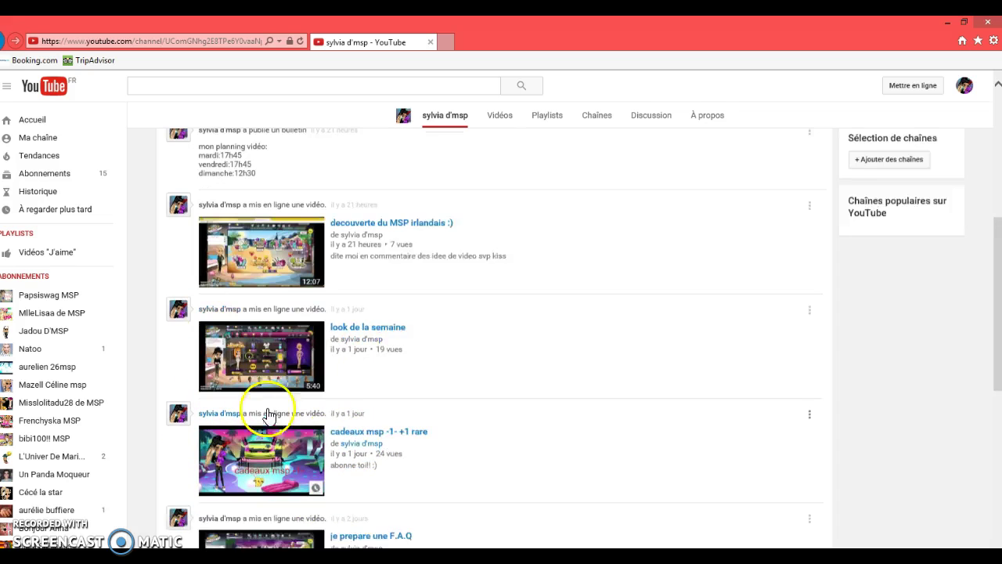
- Open the PicMonkey website in a new tab and choose to edit a photo from the computer
{"action": "left_click", "coordinate": [450, 47]}
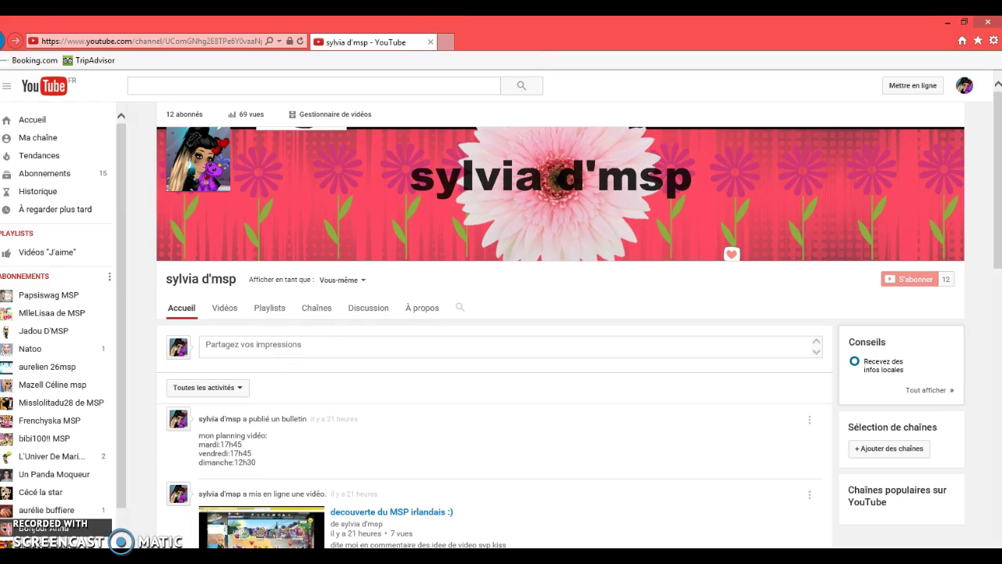
{"action": "left_click", "coordinate": [270, 44]}
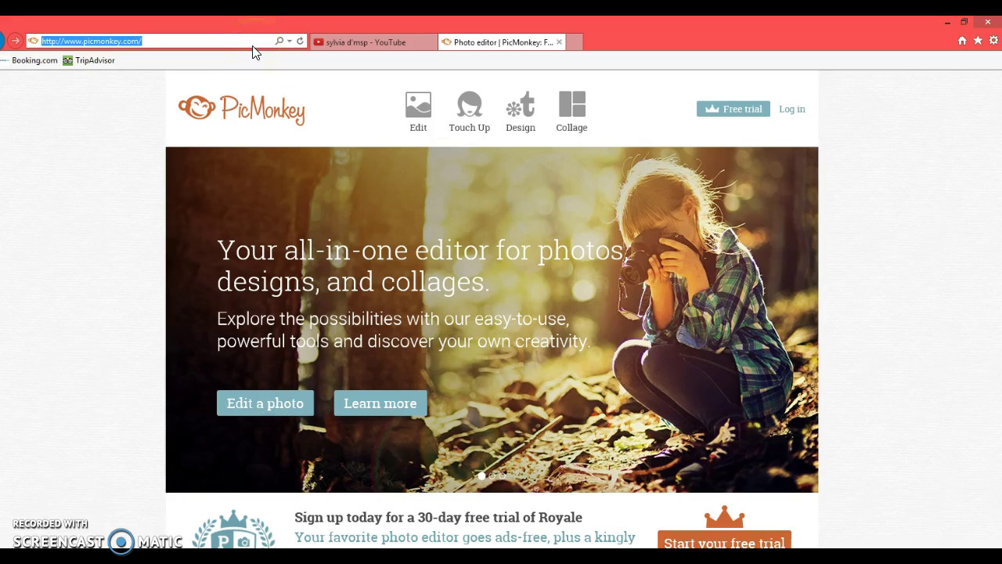
{"action": "left_click", "coordinate": [403, 115]}
{"action": "left_click", "coordinate": [417, 108]}
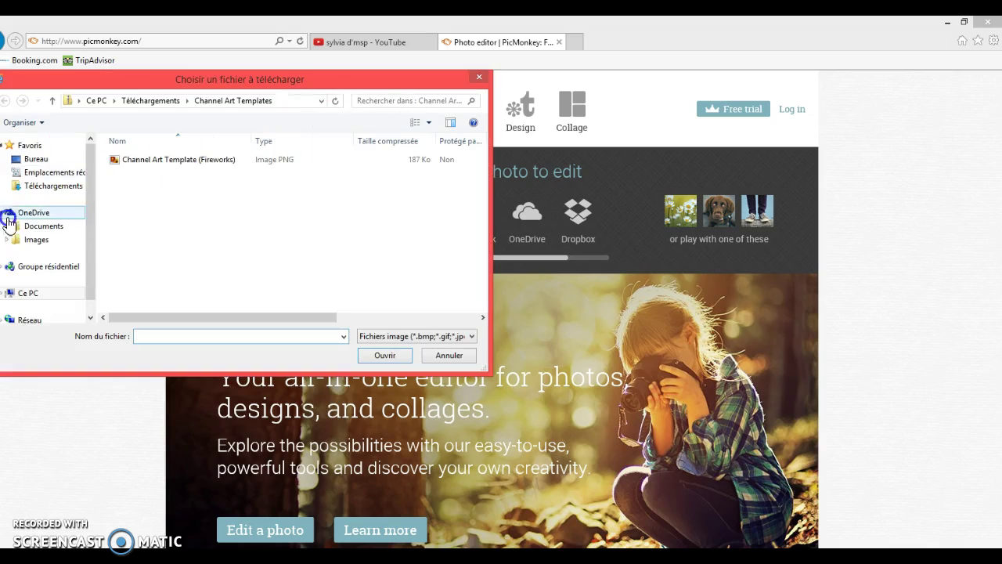
- Load the Channel Art Template (Fireworks) PNG from the Channel Art Templates folder into the editor
{"action": "left_click", "coordinate": [179, 160]}
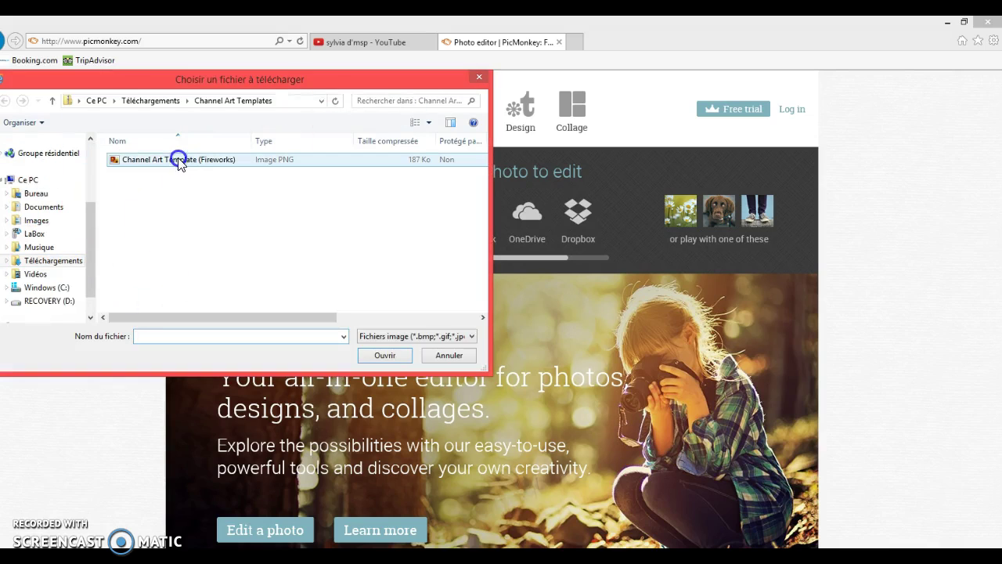
{"action": "left_click", "coordinate": [156, 162]}
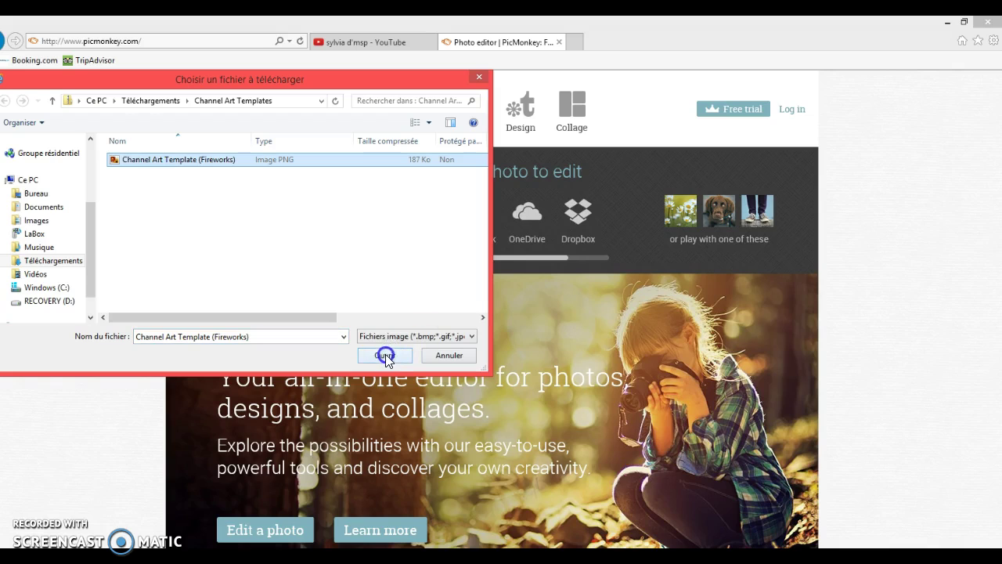
{"action": "left_click", "coordinate": [144, 165]}
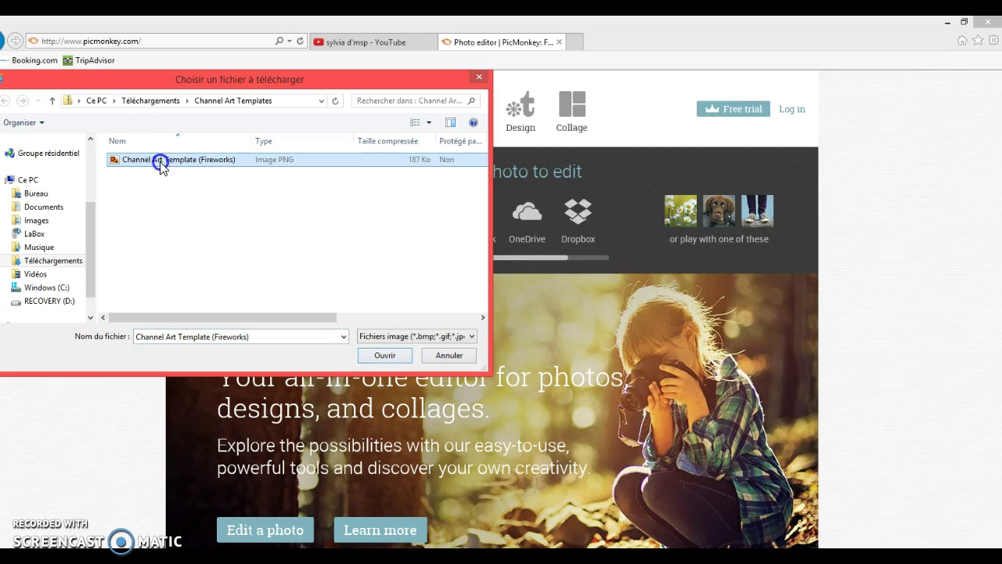
{"action": "left_click", "coordinate": [382, 356]}
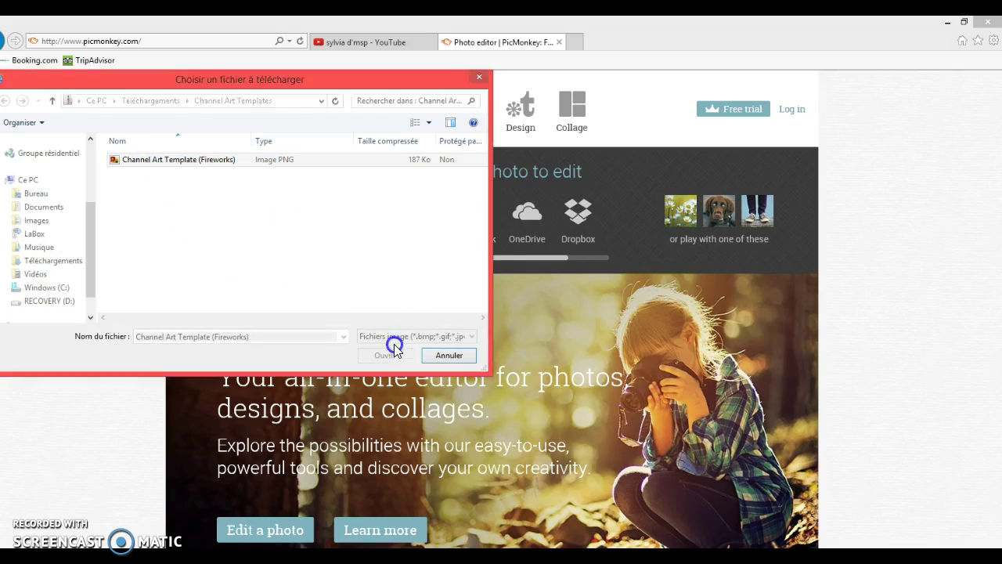
{"action": "left_click", "coordinate": [390, 188]}
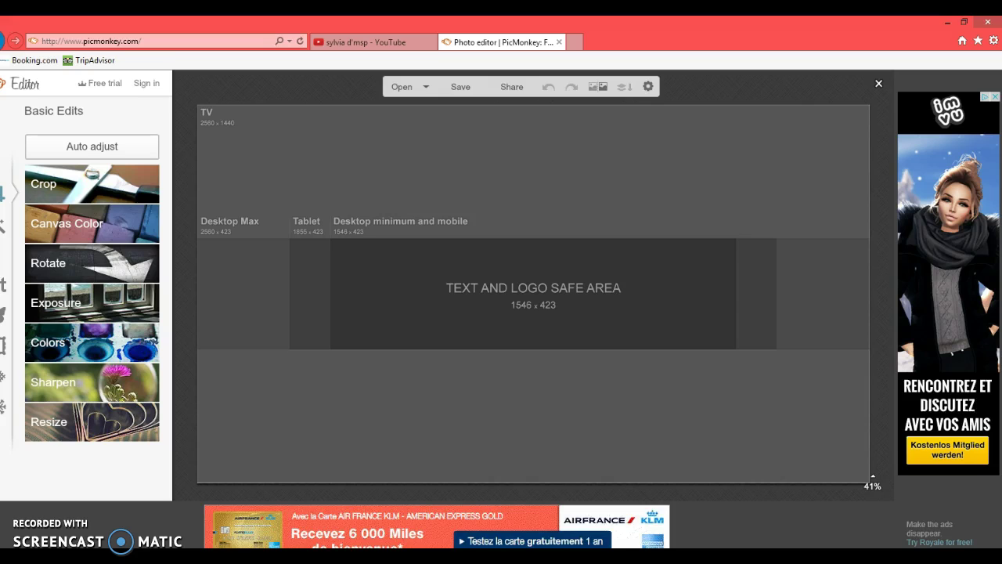
- Apply the Auto adjust basic edit to the channel art template
{"action": "left_click", "coordinate": [200, 105]}
{"action": "left_click", "coordinate": [8, 213]}
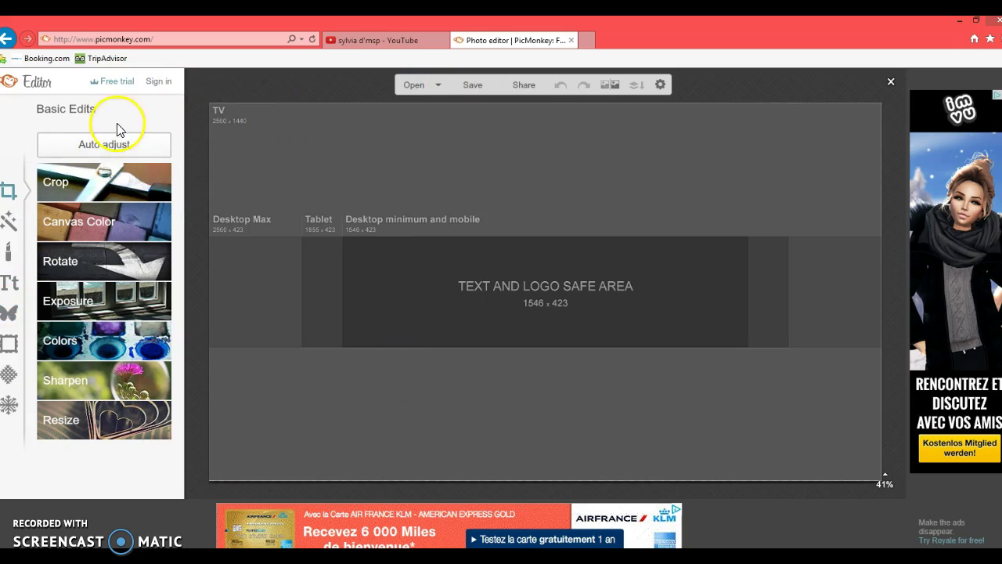
{"action": "left_click", "coordinate": [97, 148]}
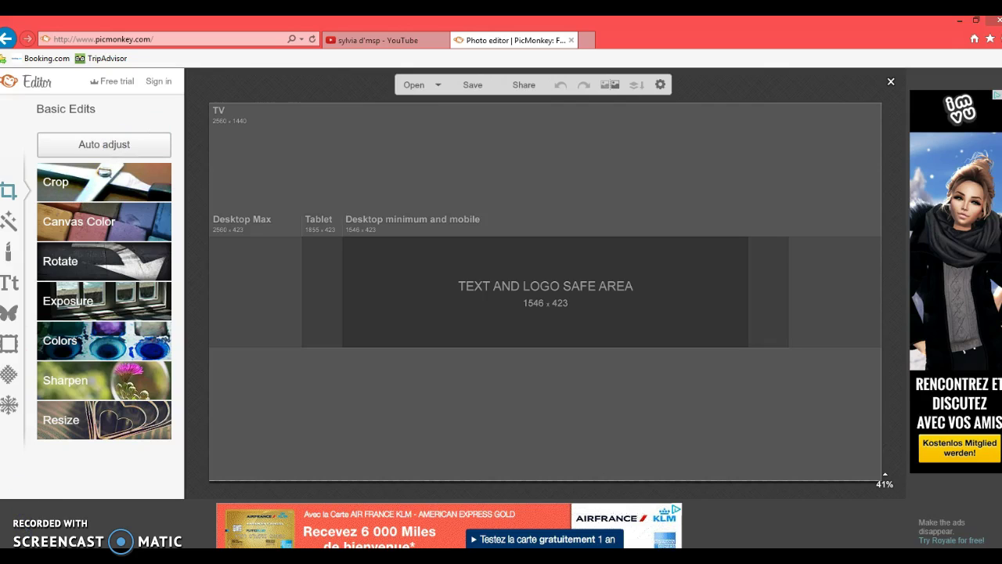
{"action": "left_click", "coordinate": [107, 146]}
- Show the overlays, bring up the file chooser for adding an own image, and dismiss it
{"action": "left_click", "coordinate": [15, 318]}
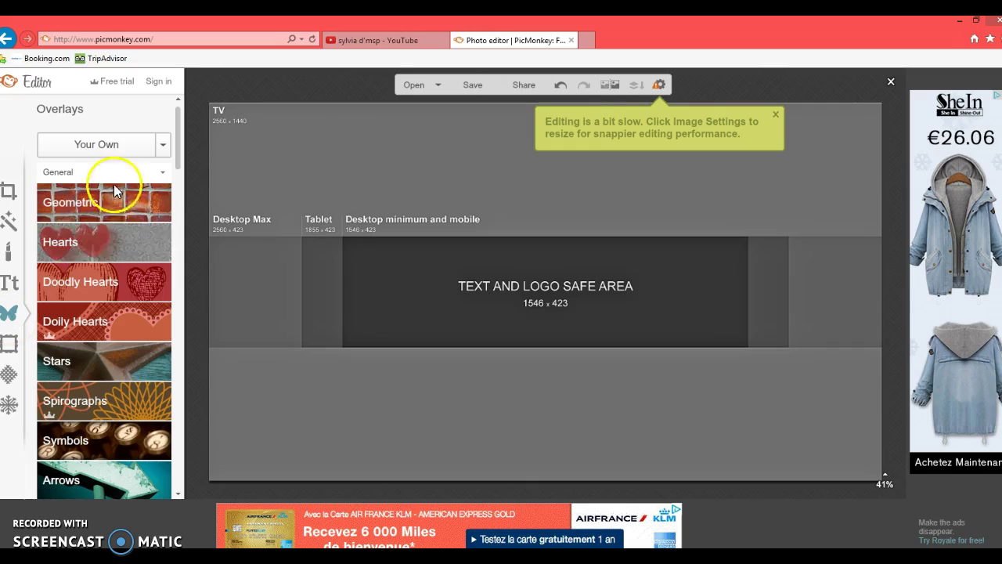
{"action": "left_click", "coordinate": [143, 151]}
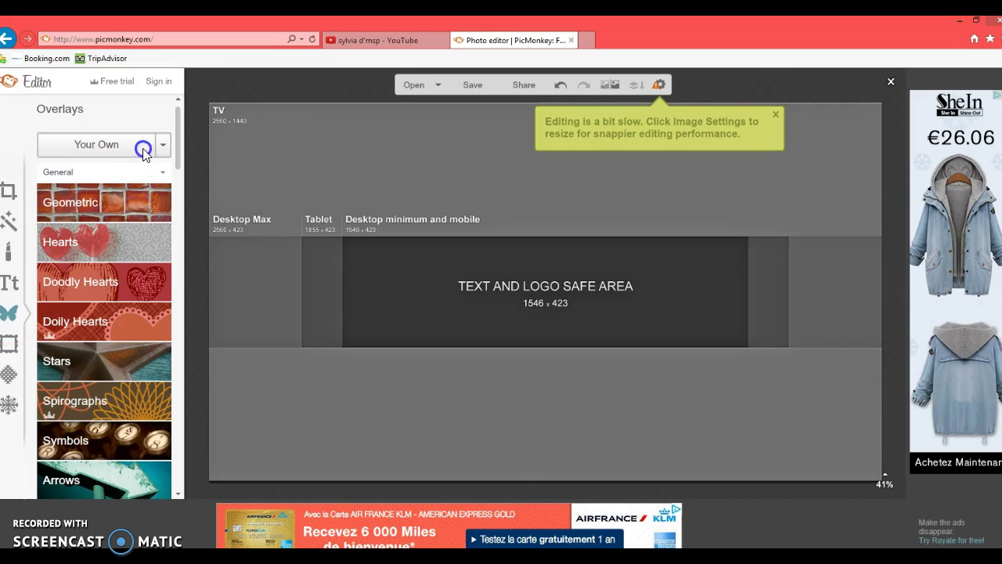
{"action": "left_click", "coordinate": [150, 141]}
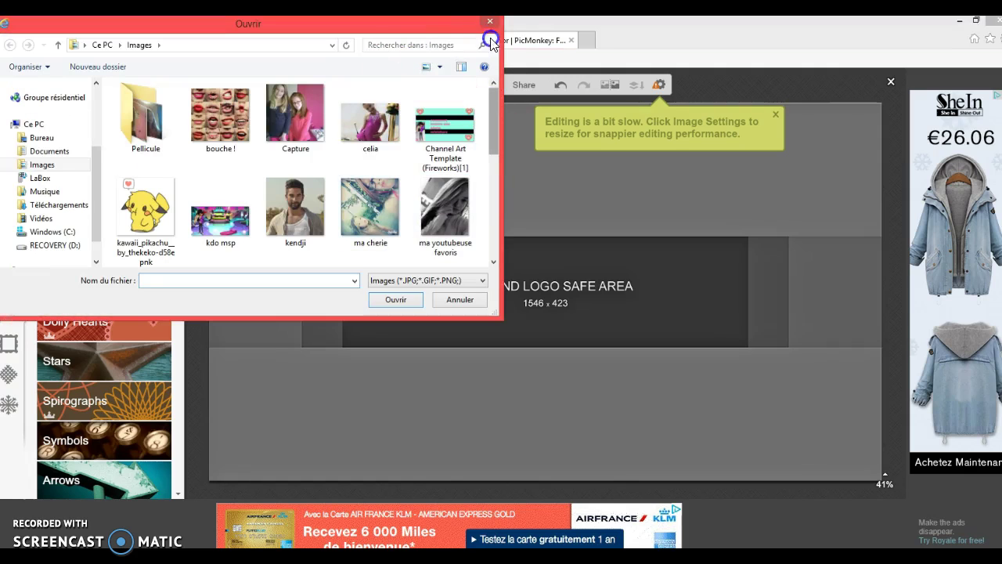
{"action": "left_click", "coordinate": [490, 23]}
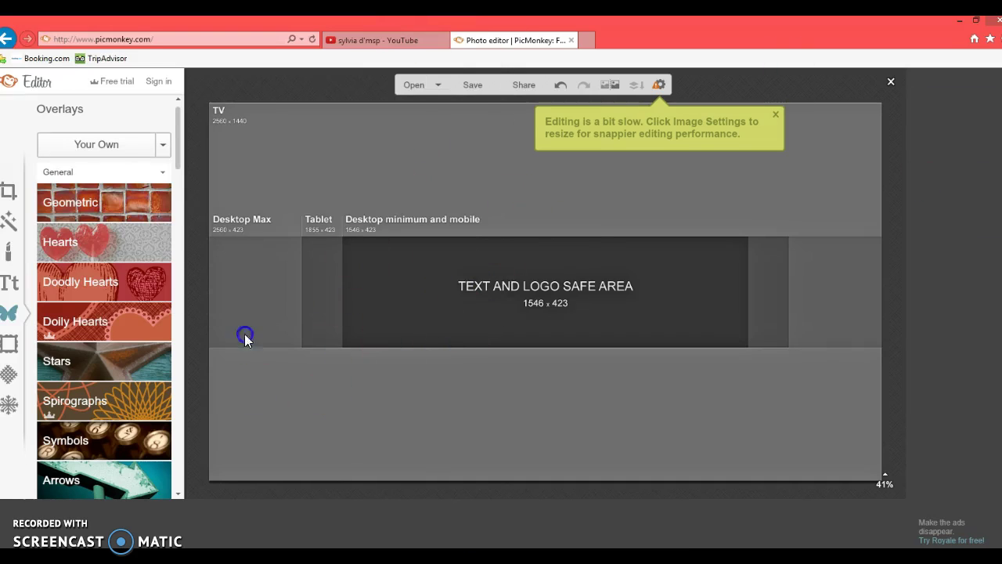
- Expand the Geometric overlay category to view its available shapes
{"action": "left_click", "coordinate": [87, 174]}
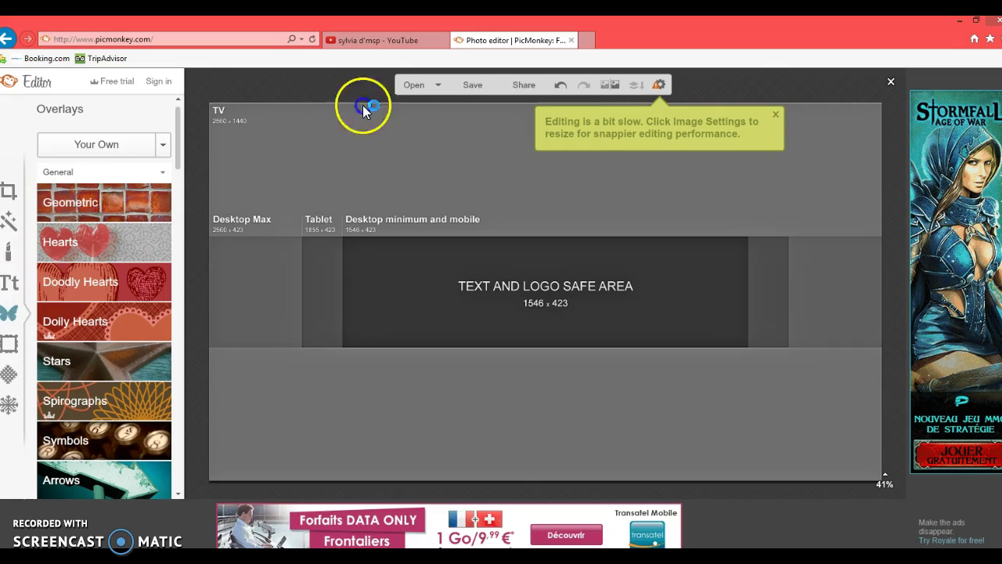
{"action": "left_click", "coordinate": [80, 214]}
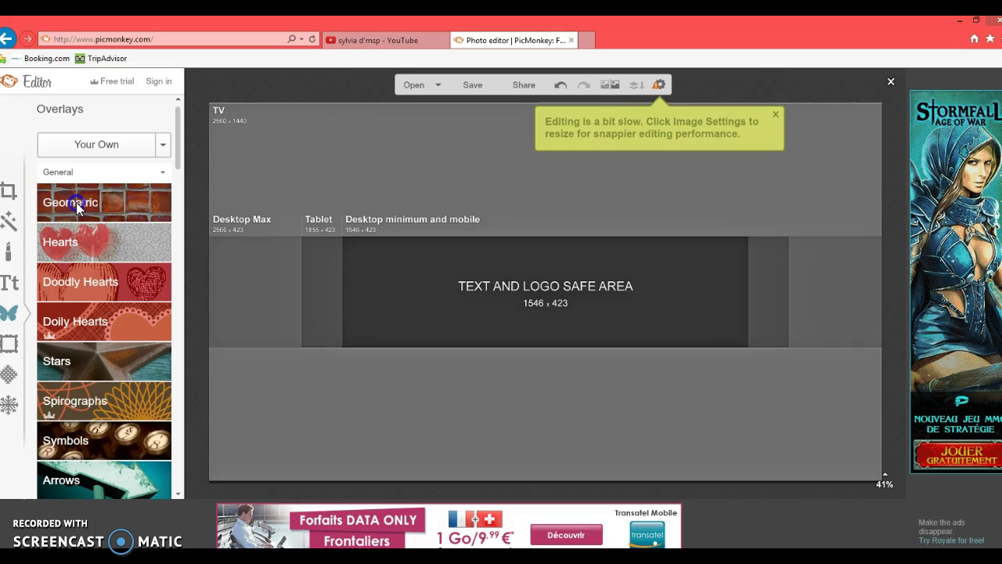
{"action": "left_click", "coordinate": [126, 318]}
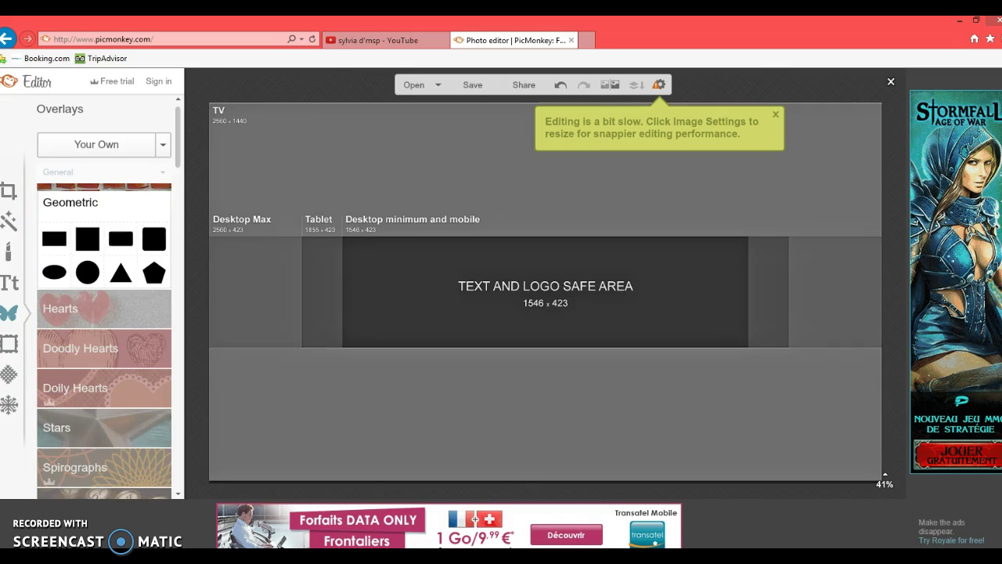
{"action": "left_click", "coordinate": [323, 130]}
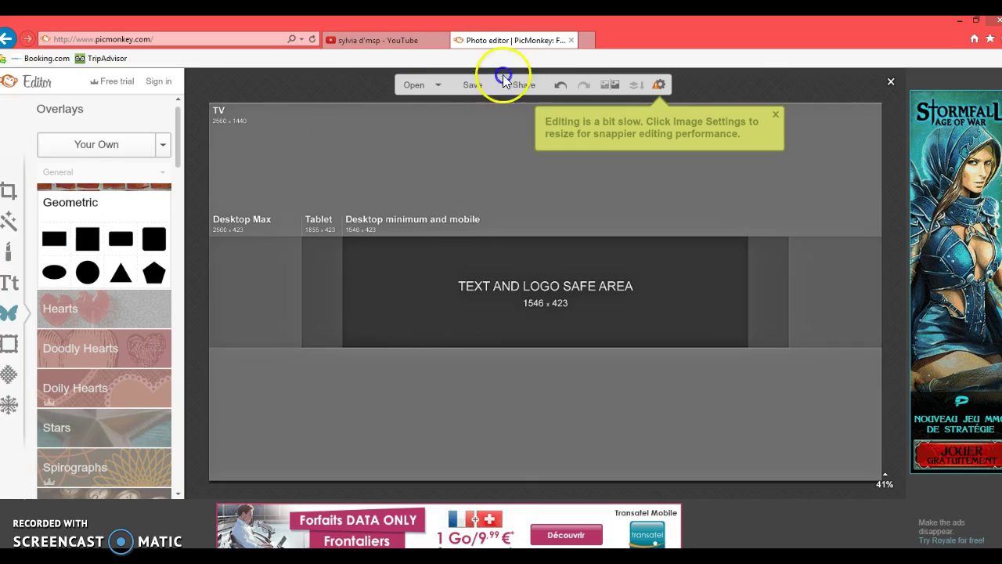
- Start saving the template to the computer as a jpg with Pierce quality, and close the PicMonkey tab
{"action": "left_click", "coordinate": [474, 82]}
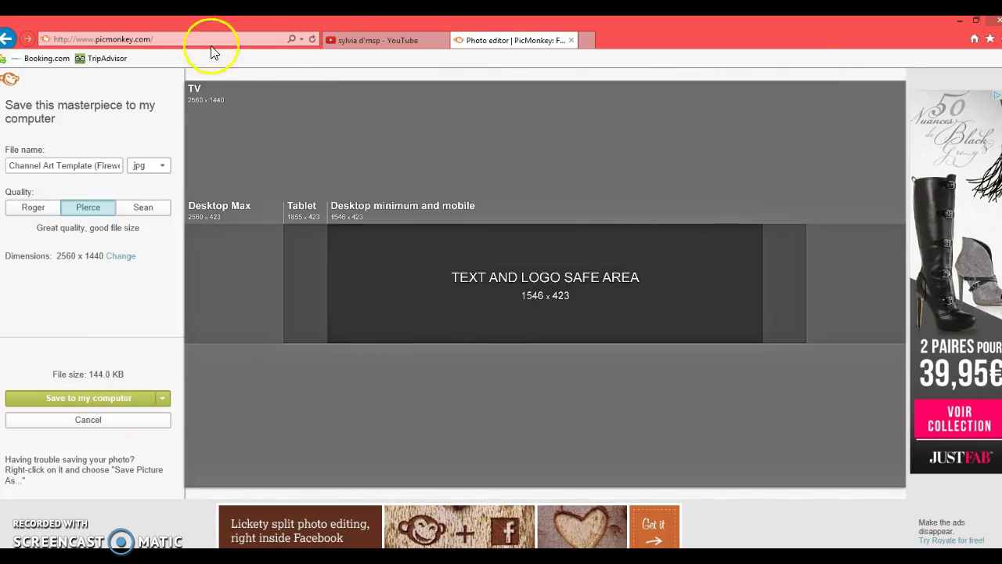
{"action": "left_click", "coordinate": [83, 400]}
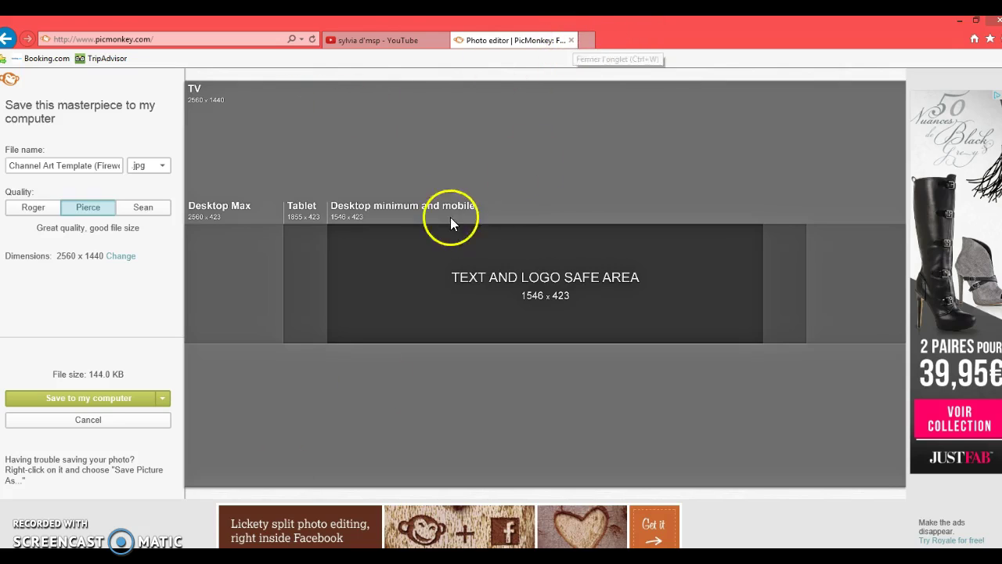
{"action": "left_click", "coordinate": [9, 41]}
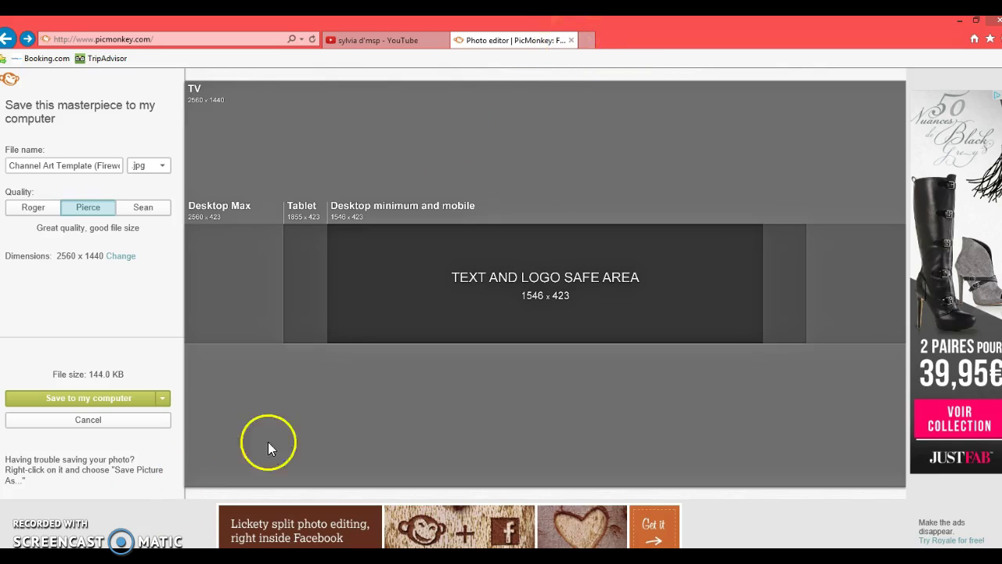
{"action": "left_click", "coordinate": [572, 41]}
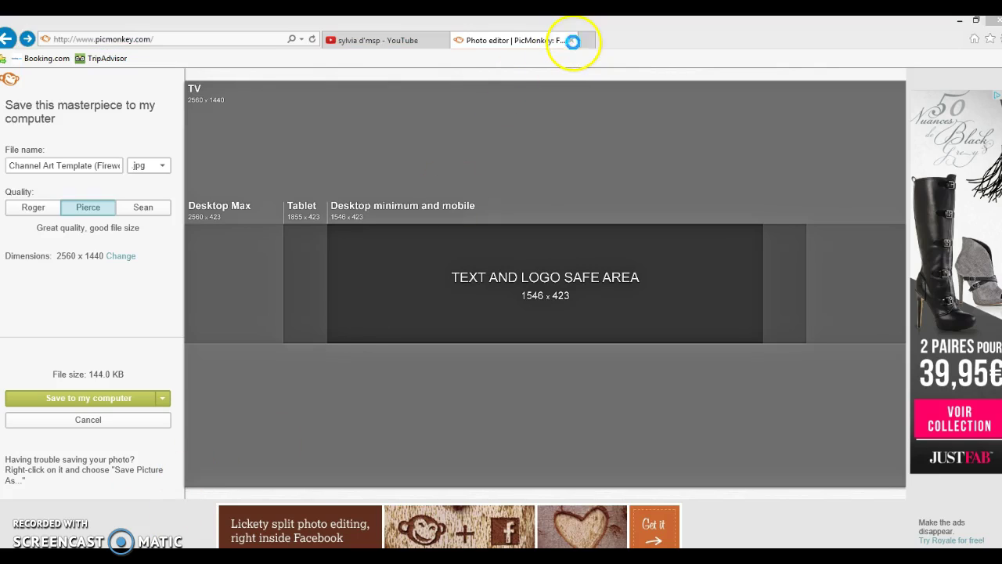
{"action": "left_click", "coordinate": [474, 297]}
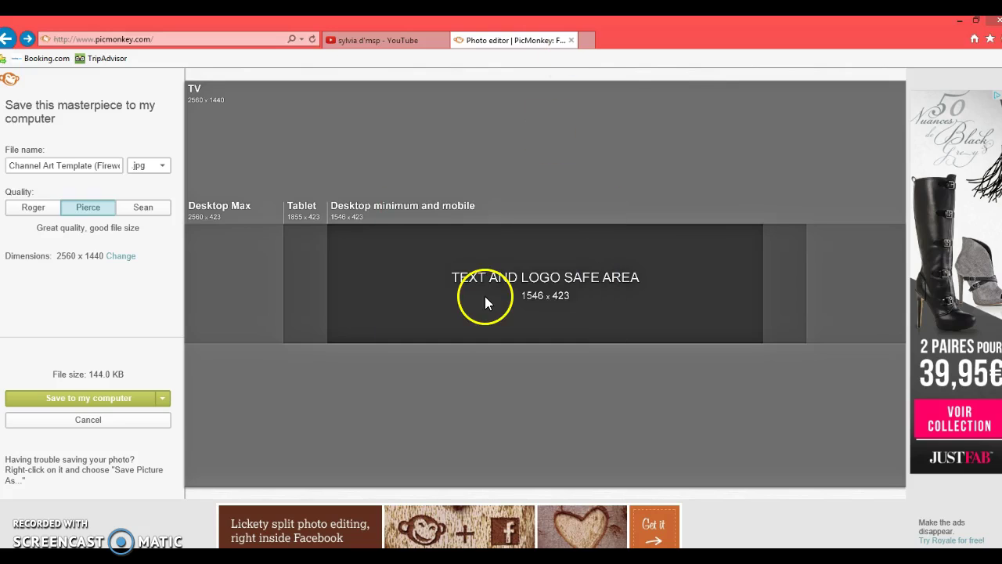
{"action": "left_click", "coordinate": [572, 41]}
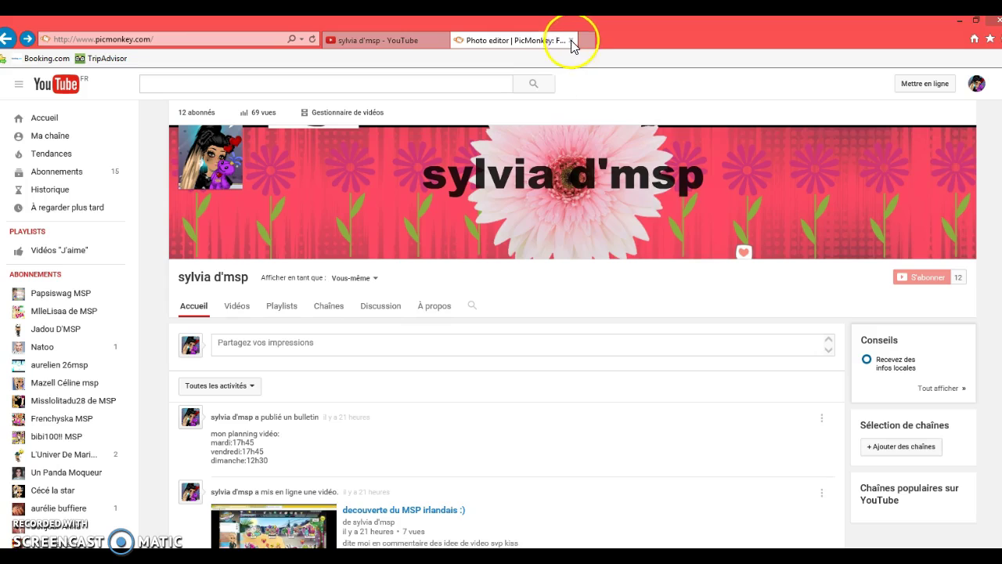
- Choose to modify the channel illustration, bring up the photo chooser for the computer, and dismiss the illustration dialog
{"action": "left_click", "coordinate": [965, 135]}
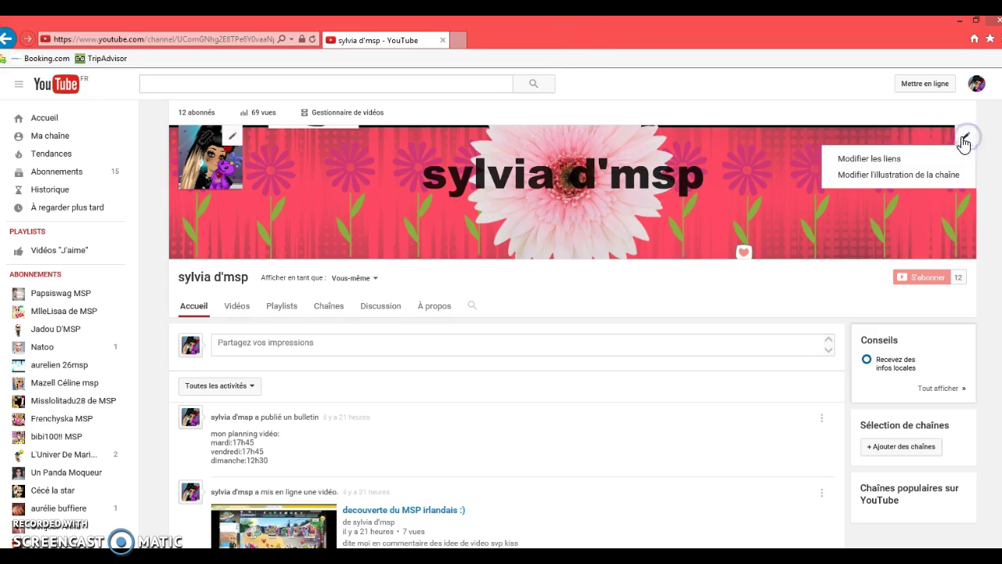
{"action": "left_click", "coordinate": [885, 179]}
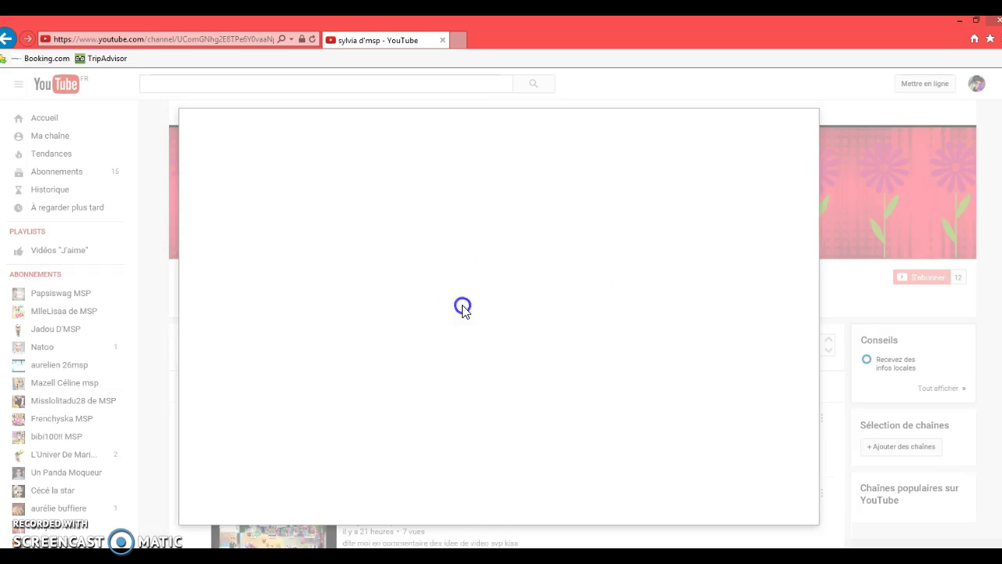
{"action": "left_click", "coordinate": [455, 348]}
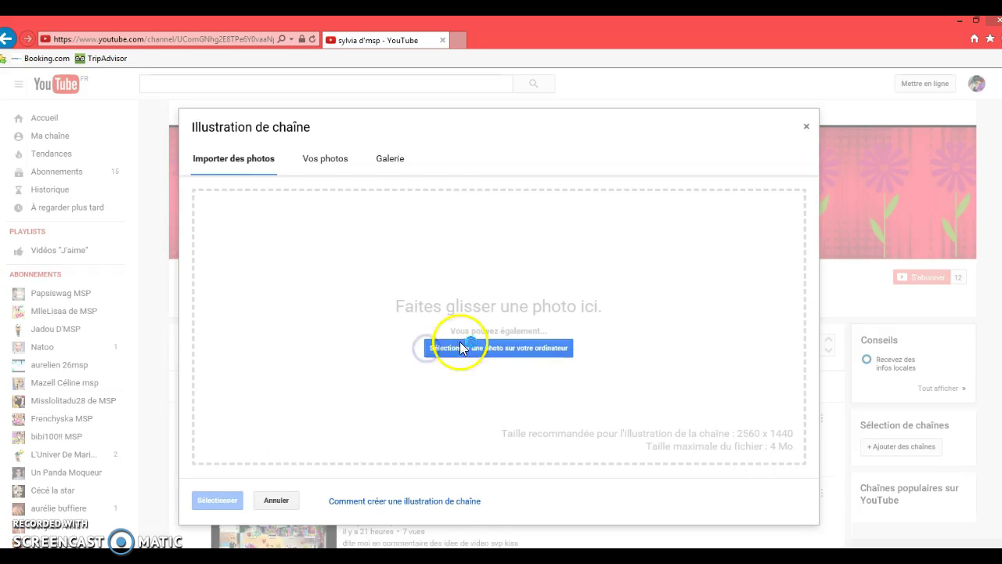
{"action": "left_click", "coordinate": [604, 217]}
{"action": "left_click", "coordinate": [807, 129]}
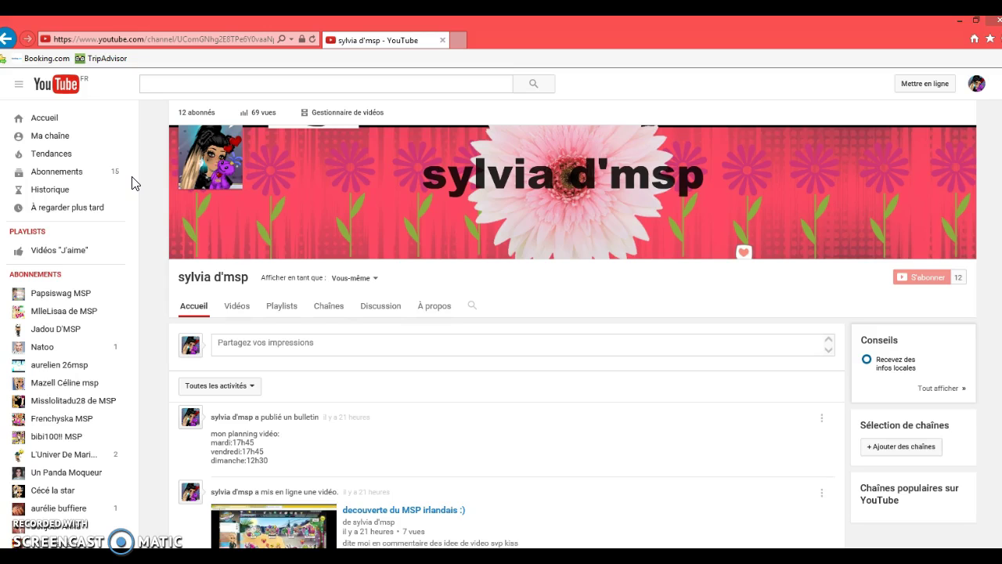
- Open the channel's subscriber list and look through its entries
{"action": "left_click", "coordinate": [194, 118]}
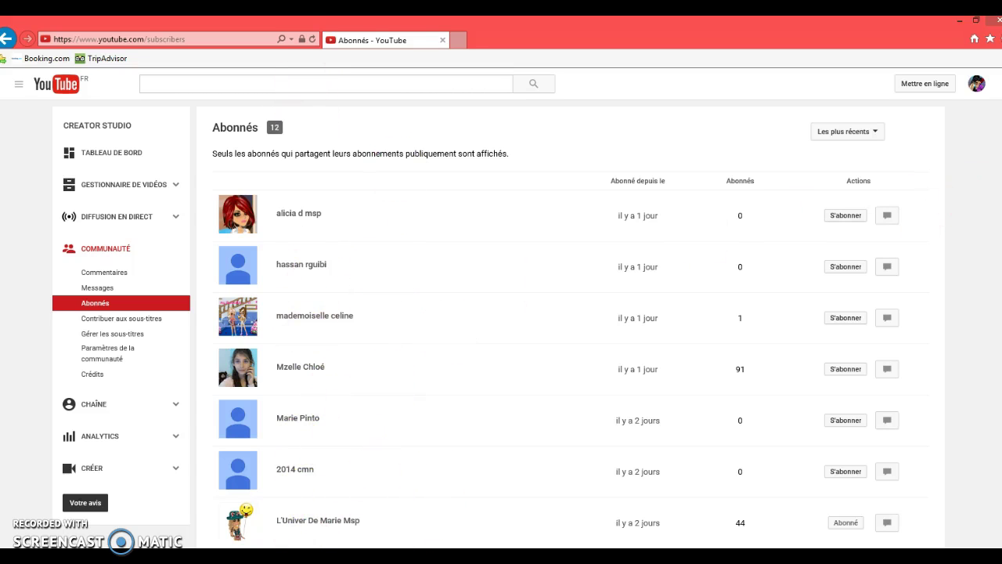
{"action": "scroll", "coordinate": [999, 192], "scroll_direction": "down", "scroll_amount": 2}
{"action": "scroll", "coordinate": [999, 191], "scroll_direction": "up", "scroll_amount": 1}
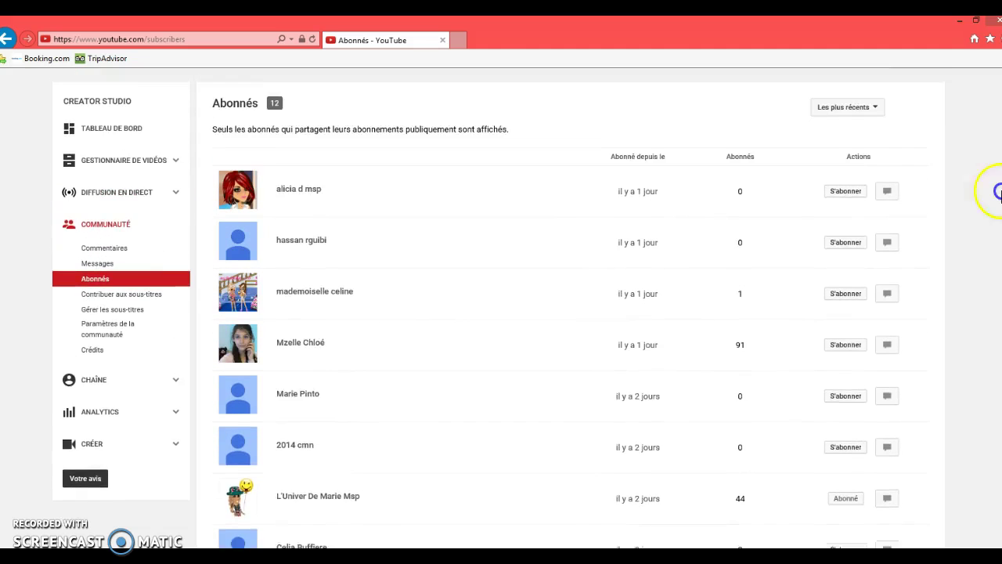
{"action": "scroll", "coordinate": [998, 184], "scroll_direction": "up", "scroll_amount": 1}
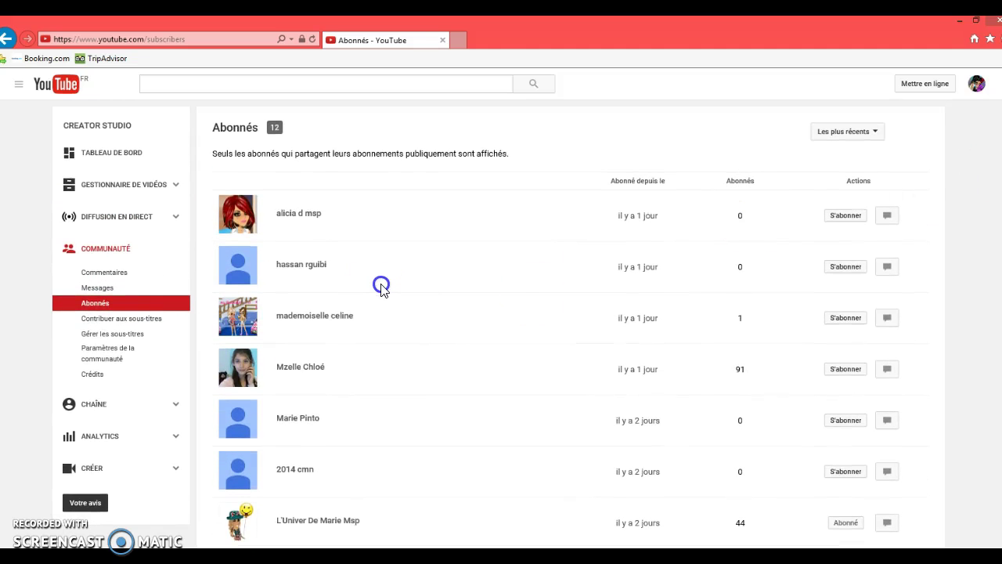